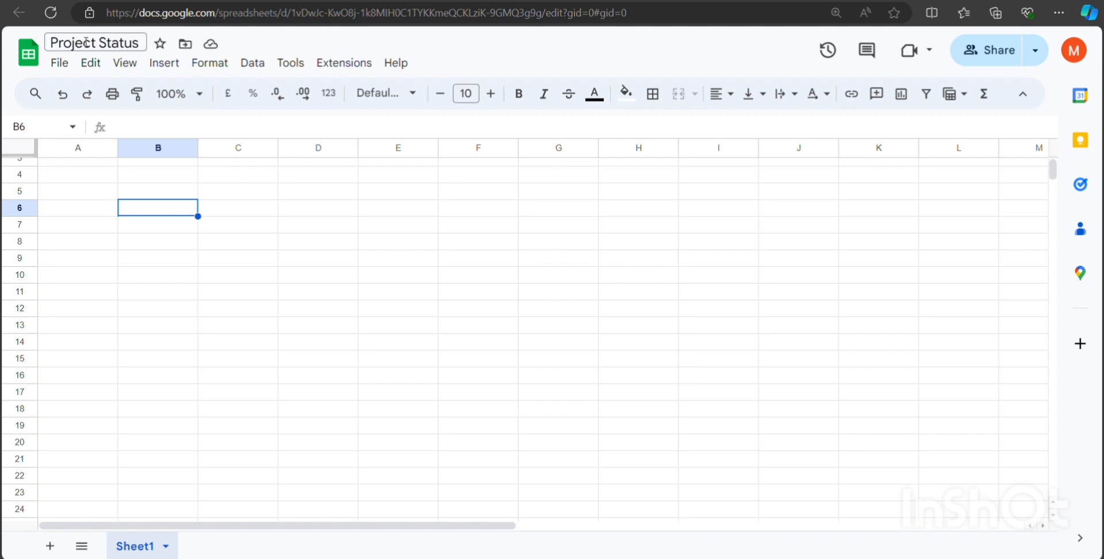
Enter the header "Project Name" in cell A1
click(117, 239)
scroll(119, 239, up, 1)
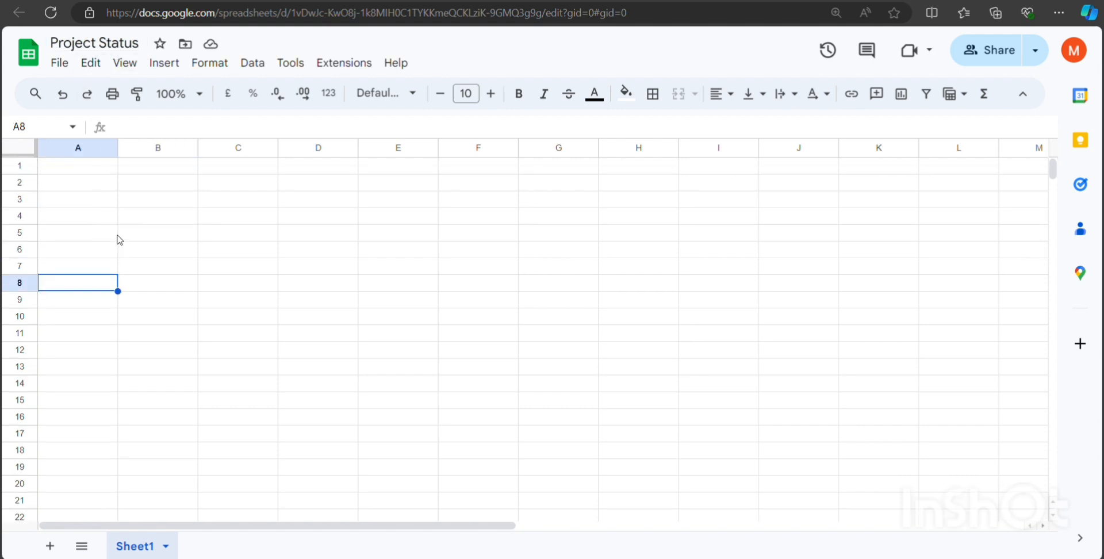
click(81, 171)
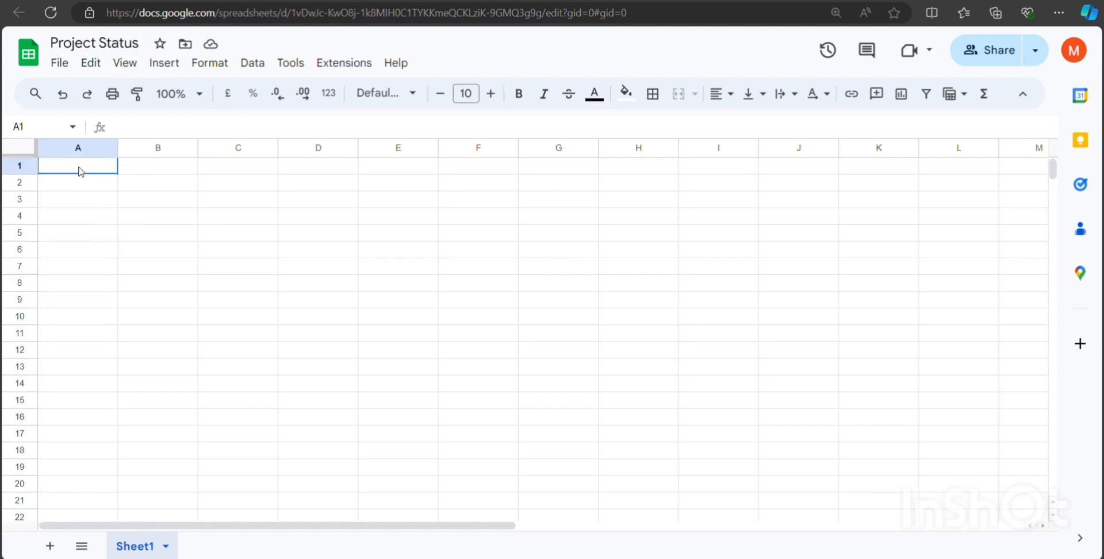
text(Pro)
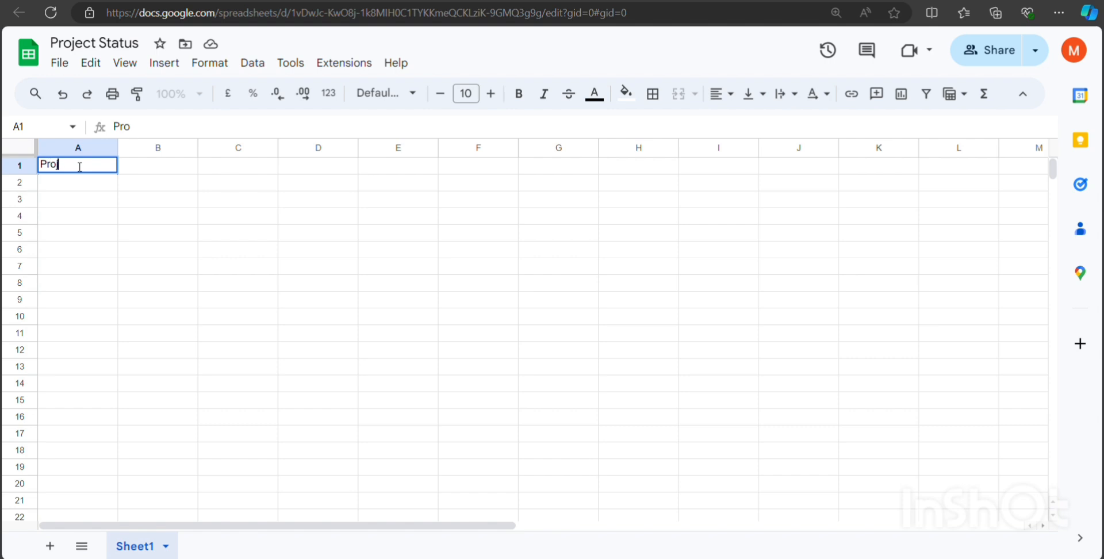
text(ject Namew)
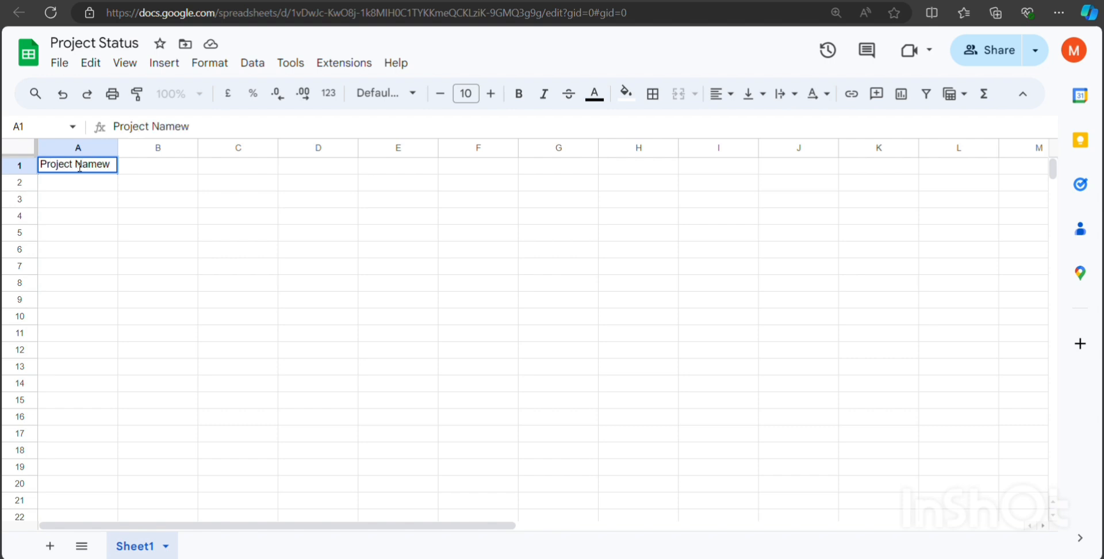
key(BackSpace)
key(Tab)
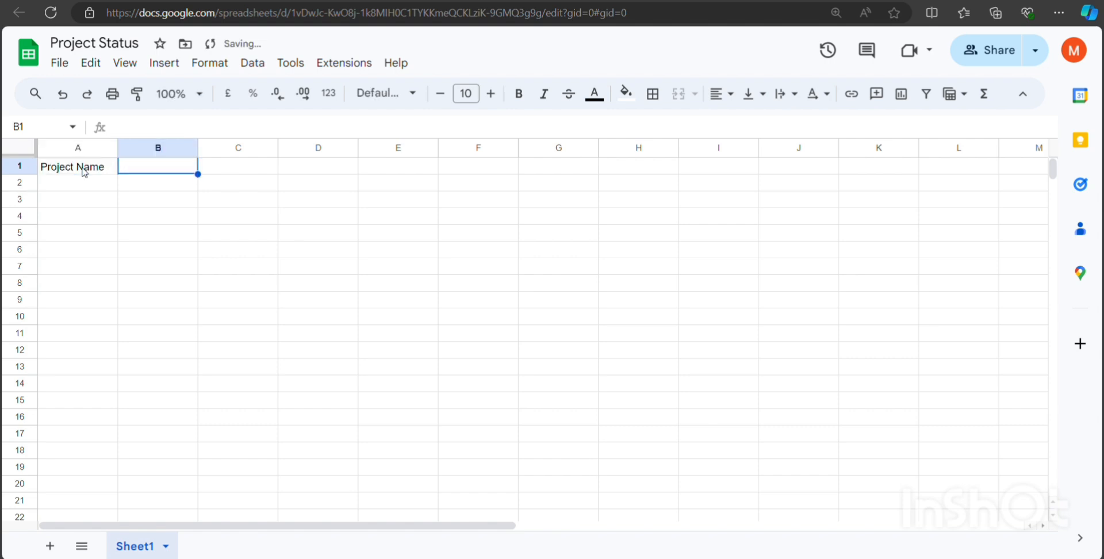
Enter the headers Stage-1, Stage-2, Stage-3 and Stage-4 in cells B1 to E1
click(164, 203)
click(144, 167)
text(Stage)
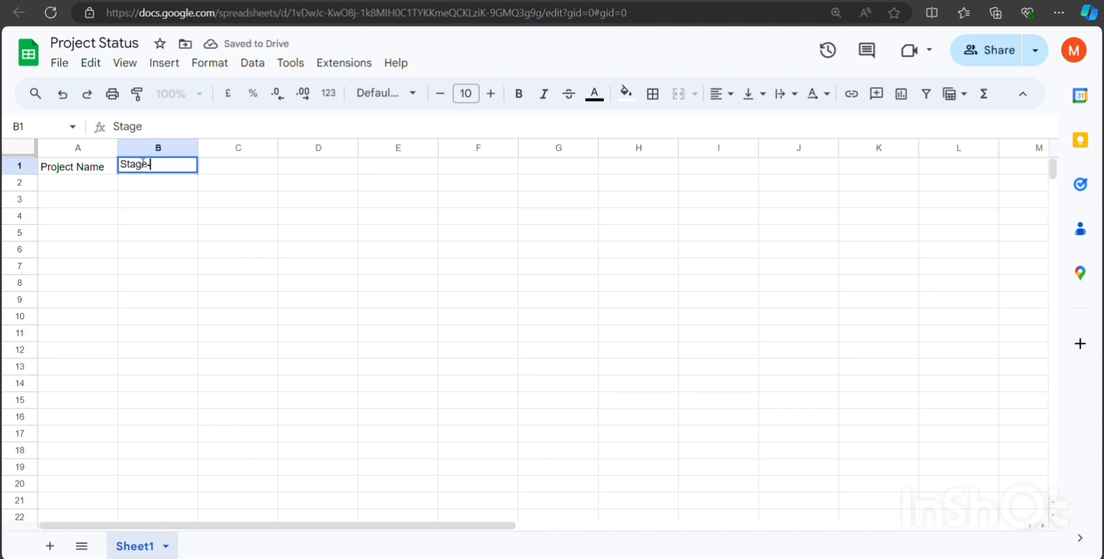
text(-1)
key(Tab)
text(S)
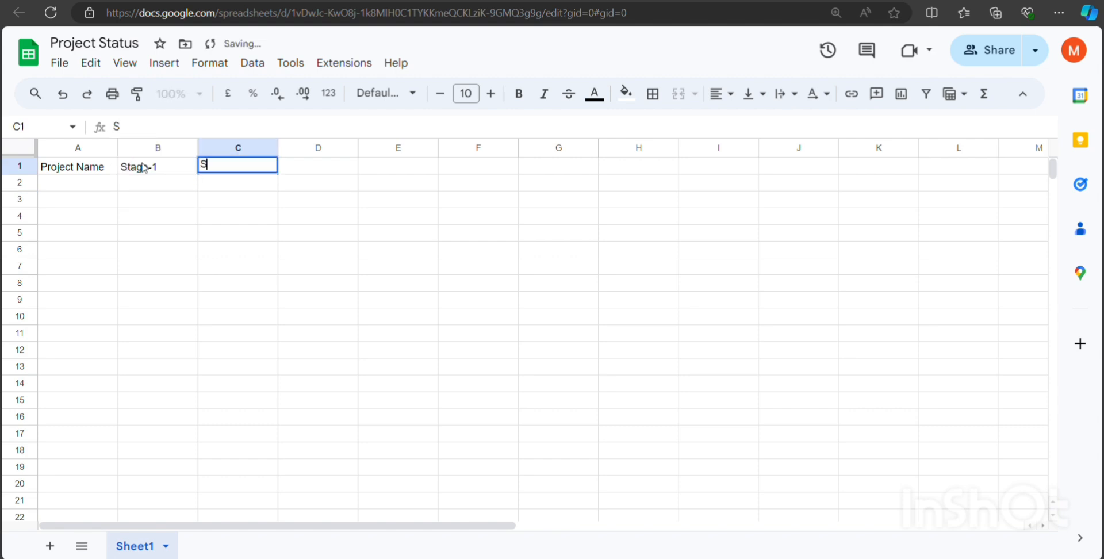
text(tage-2)
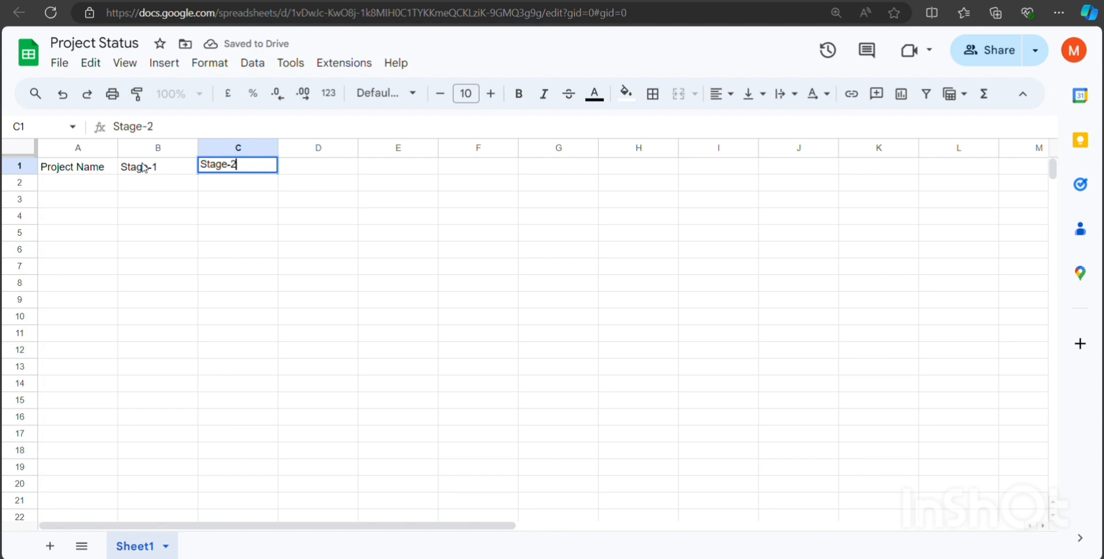
key(Return)
drag(159, 171, 402, 172)
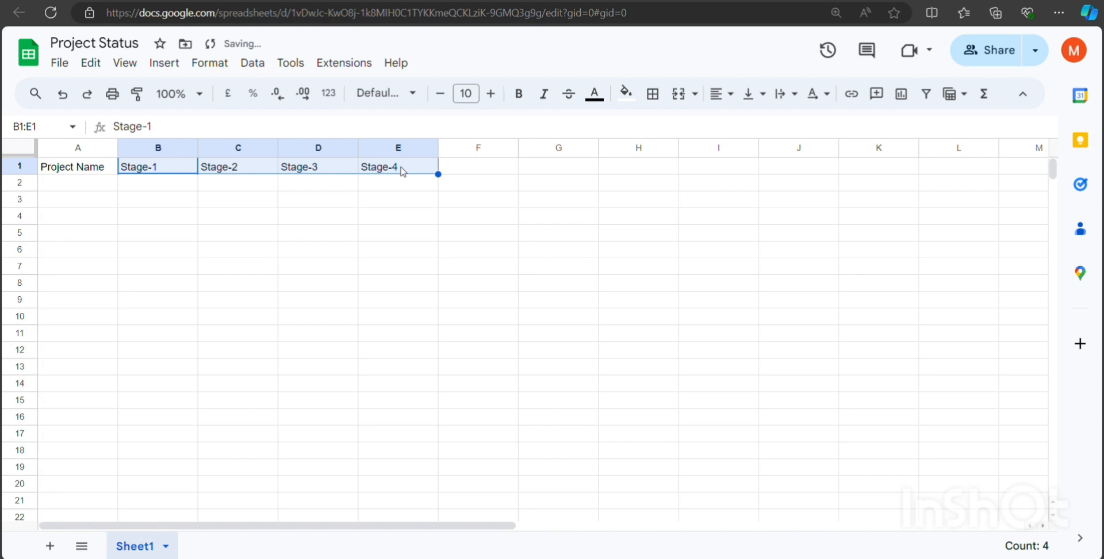
Enter the header "Status" in cell F1, directly after Stage-4
click(498, 173)
text(Status)
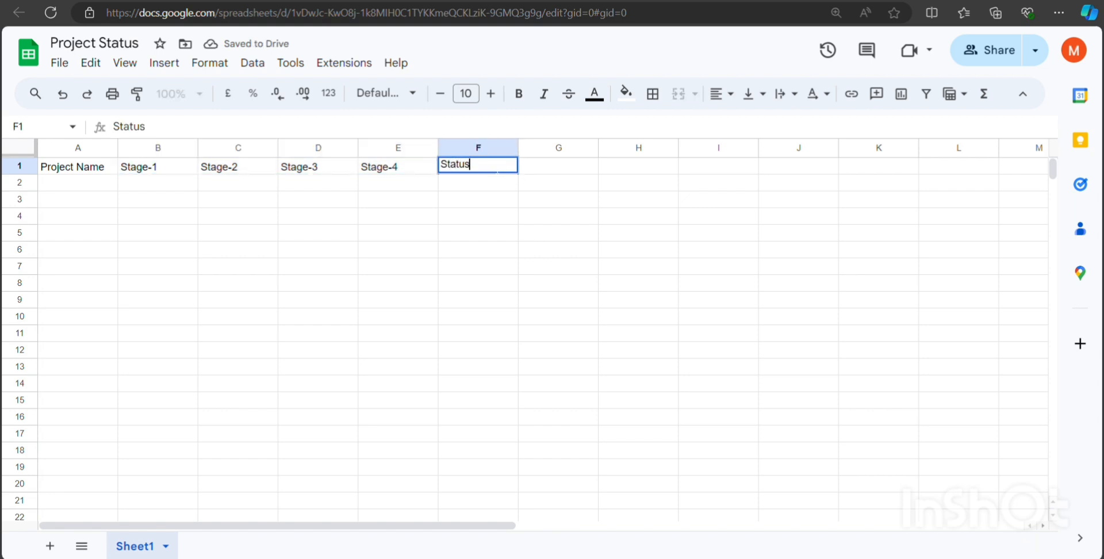
key(Return)
click(348, 248)
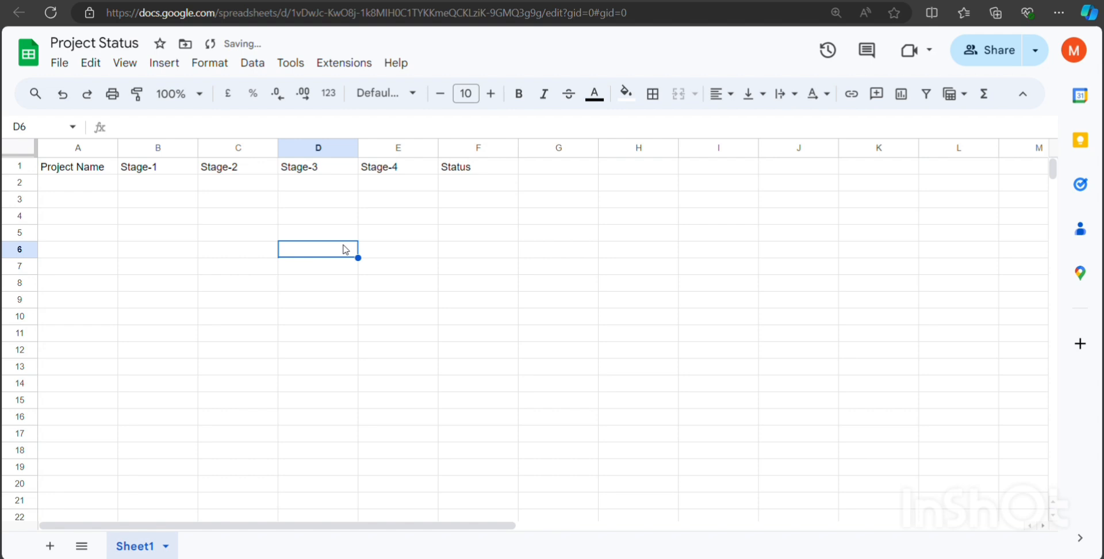
Centre all cells of the sheet horizontally and vertically, and make header row 1 taller
click(20, 151)
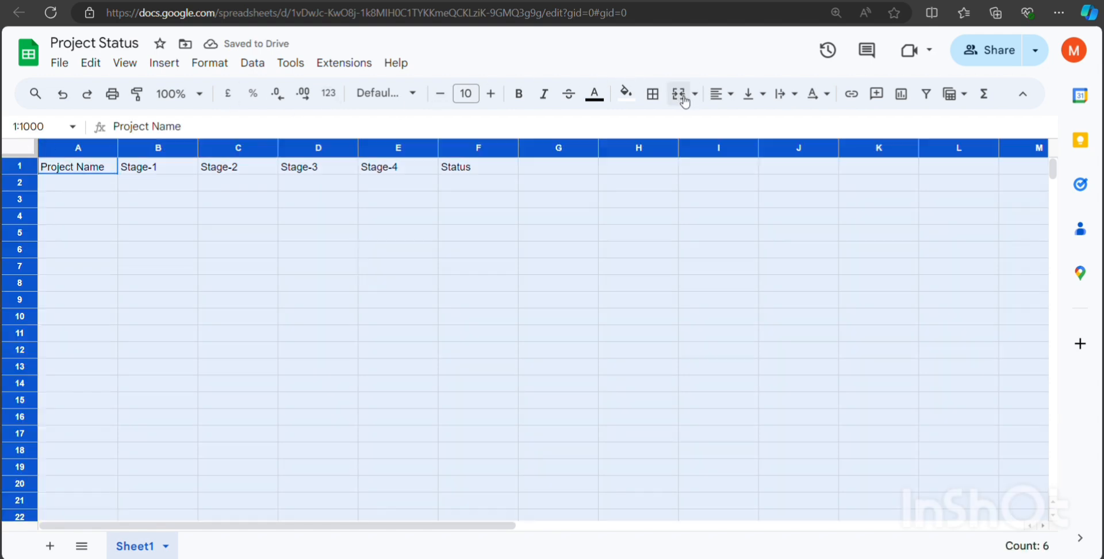
click(727, 101)
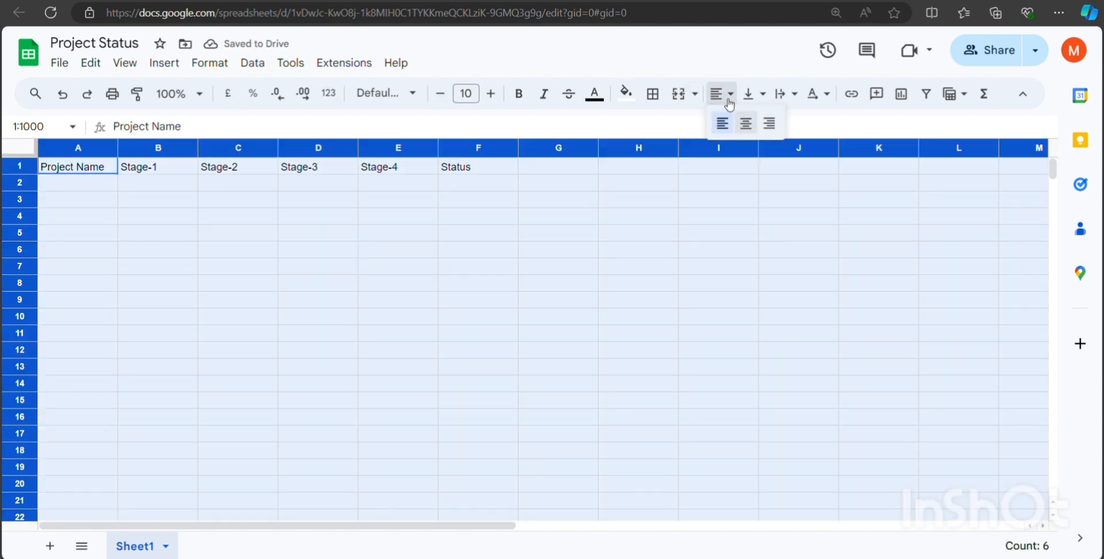
click(745, 123)
click(766, 102)
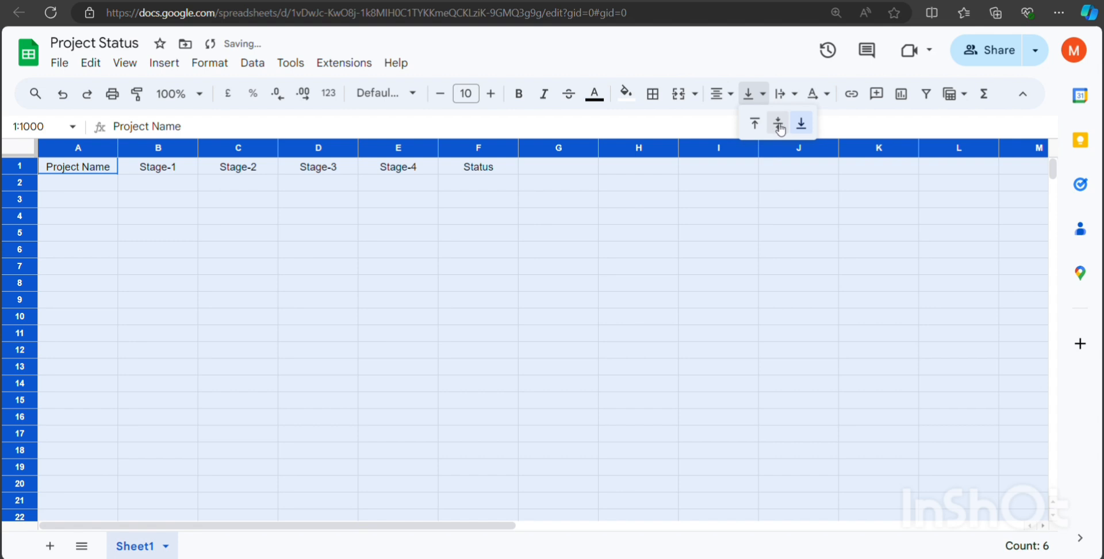
click(777, 123)
click(405, 236)
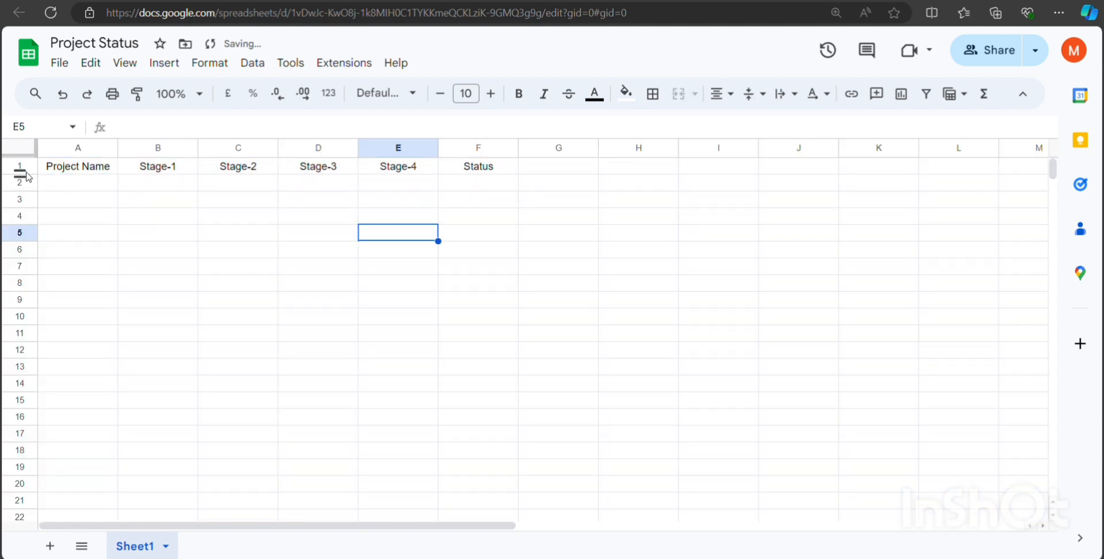
drag(20, 172, 19, 184)
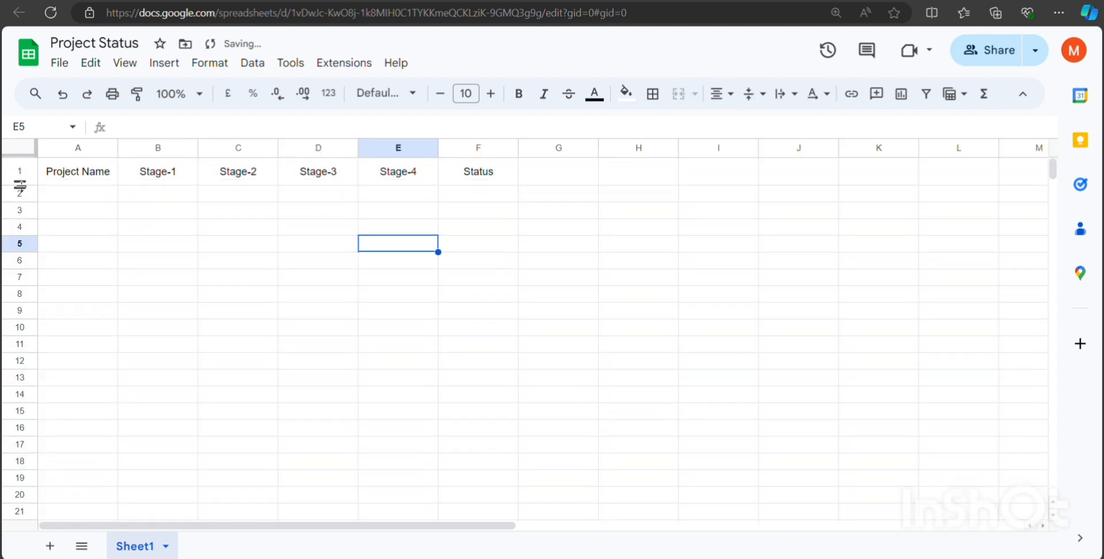
Enter the project names ABC, DEF, GHI, JKL and MNO in cells A2 to A6
click(78, 199)
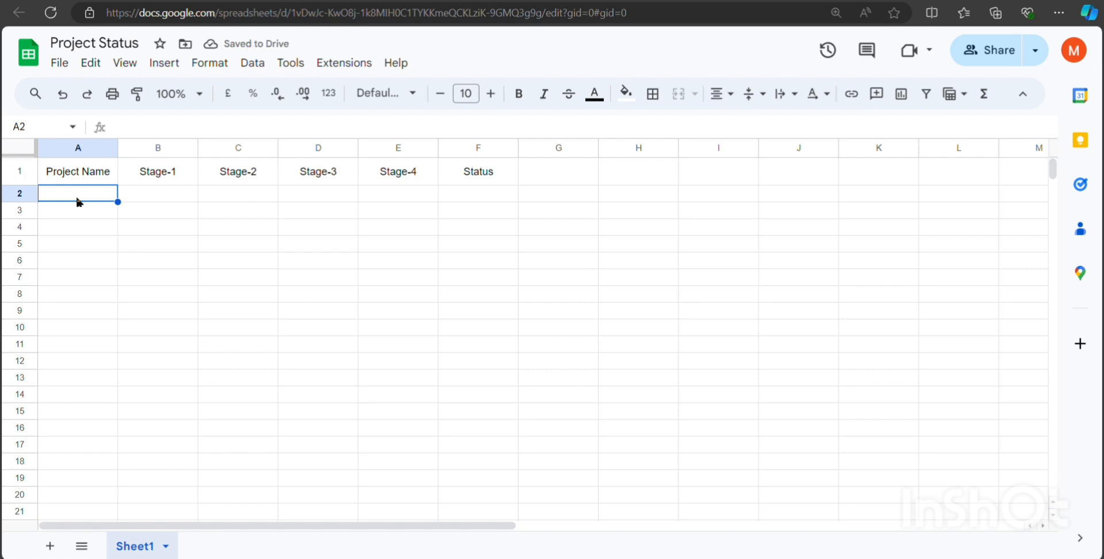
text(ABC)
key(Return)
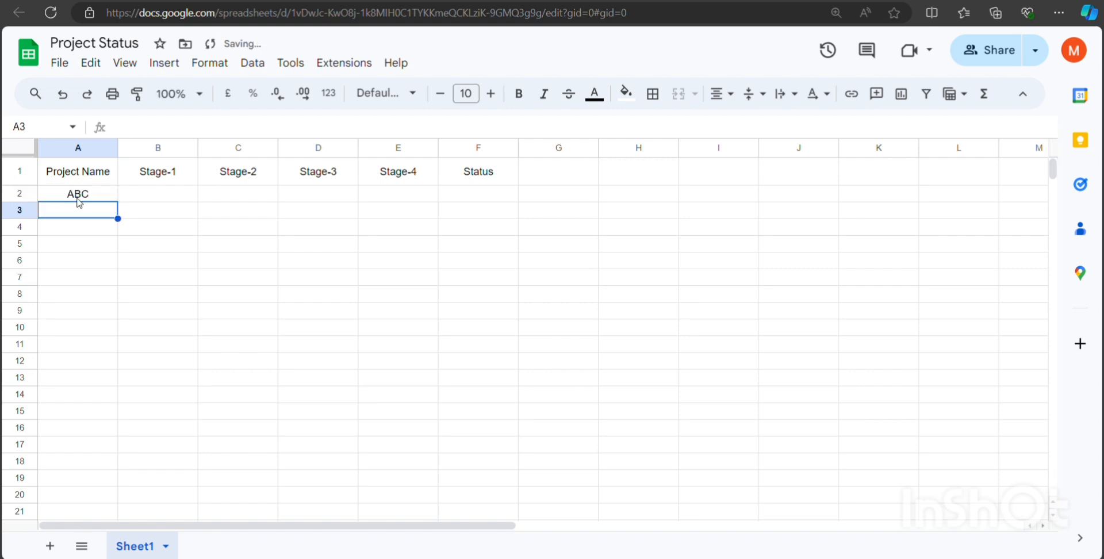
text(DEF)
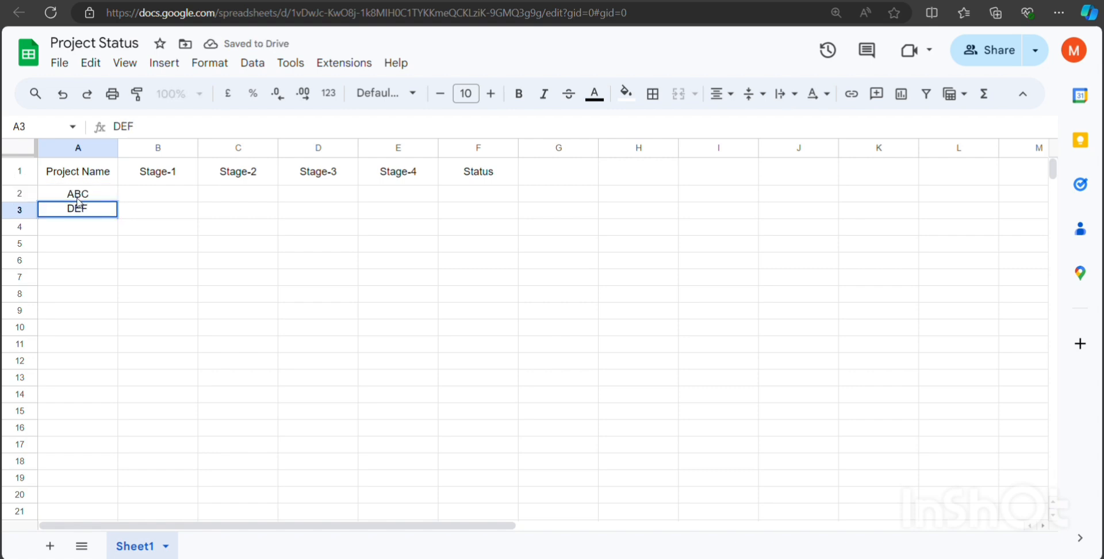
key(Return)
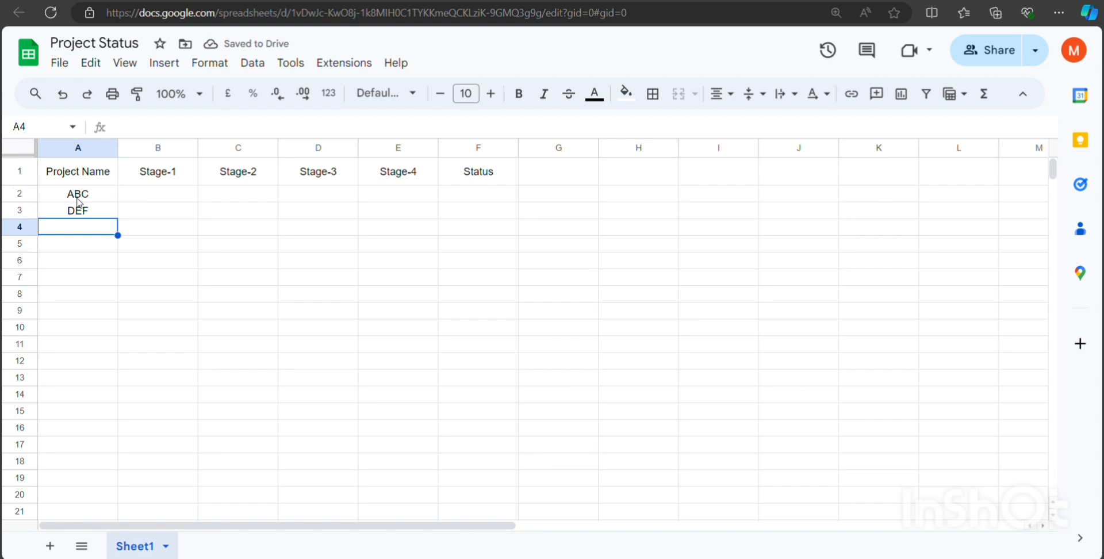
text(GHI)
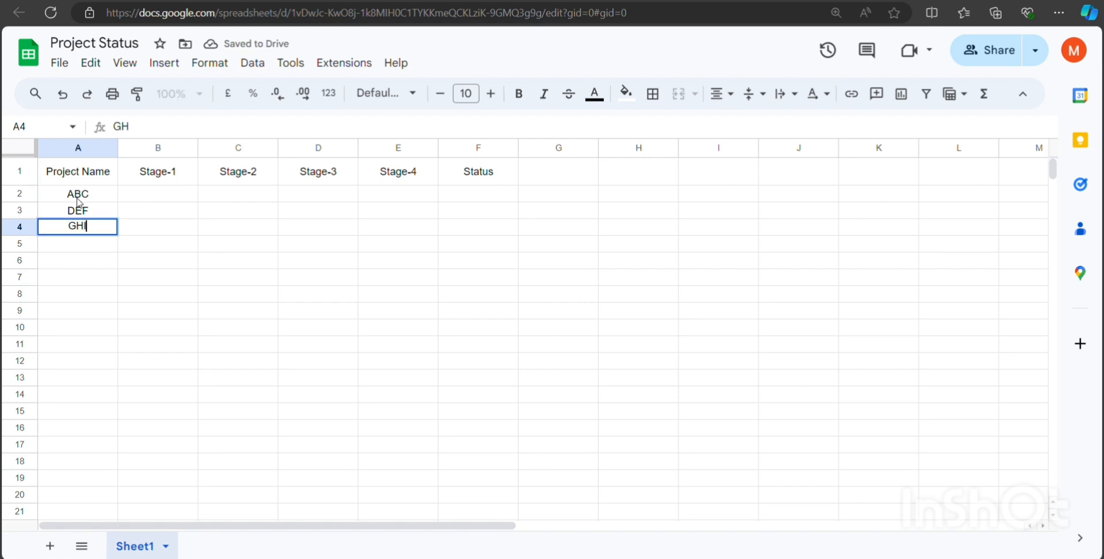
key(Return)
text(JKL)
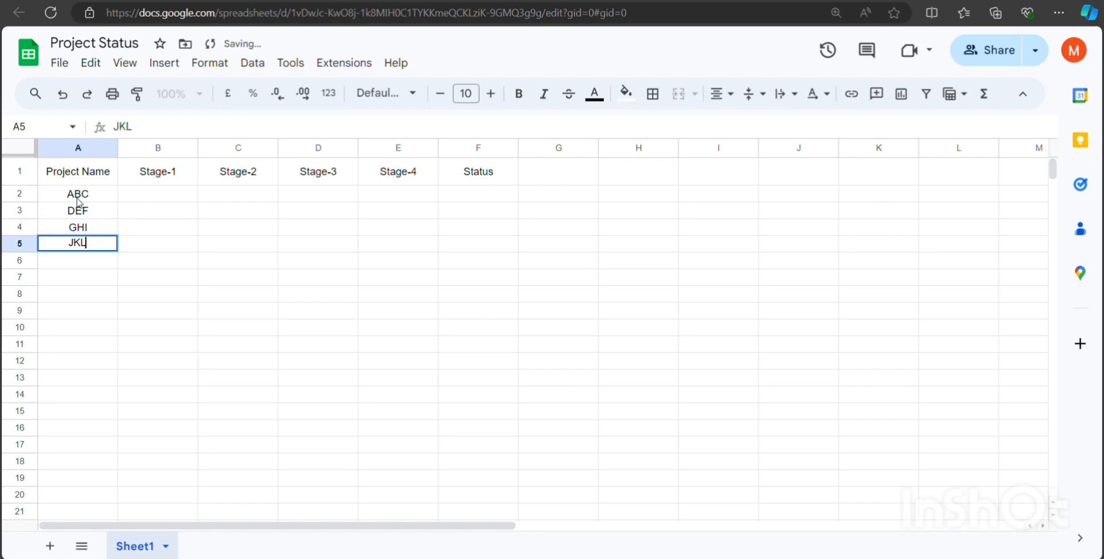
key(Return)
text(M)
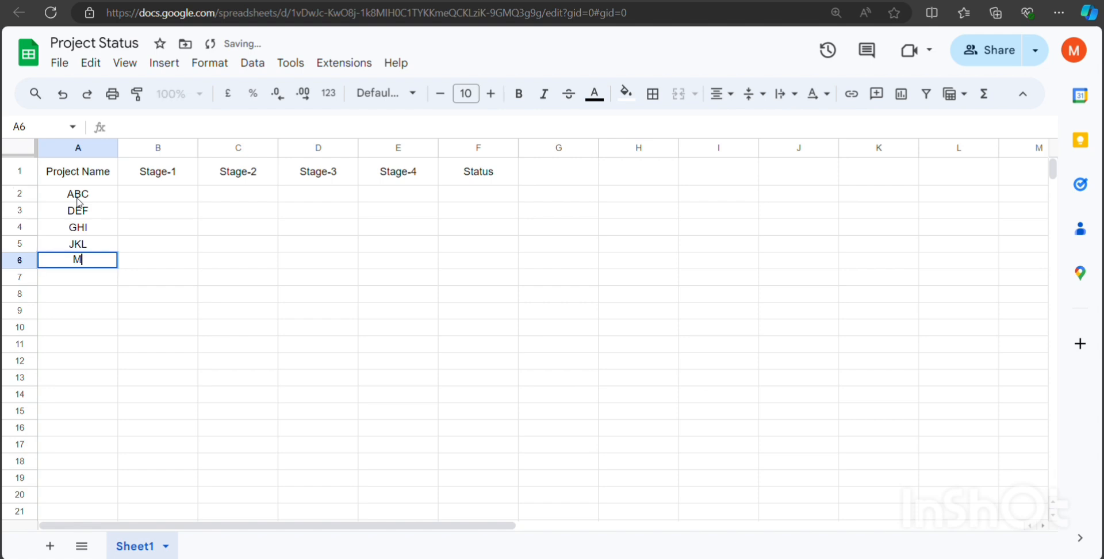
text(NO)
key(Return)
Continue the project name list with PQR, STU, VWX and YZ in cells A7 to A10
text(P)
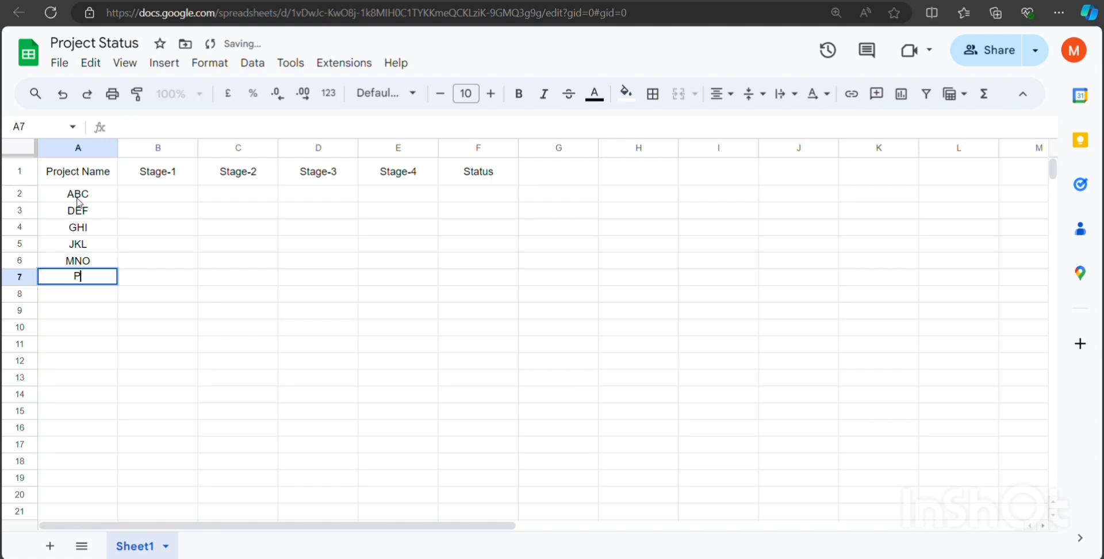
text(QR)
key(Return)
text(S)
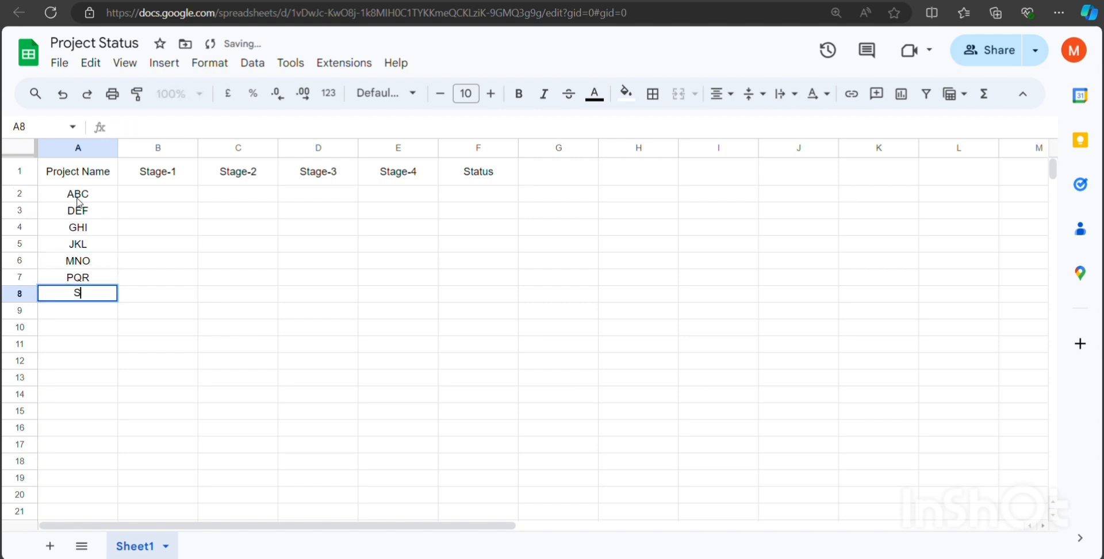
text(TU)
key(Return)
text(V)
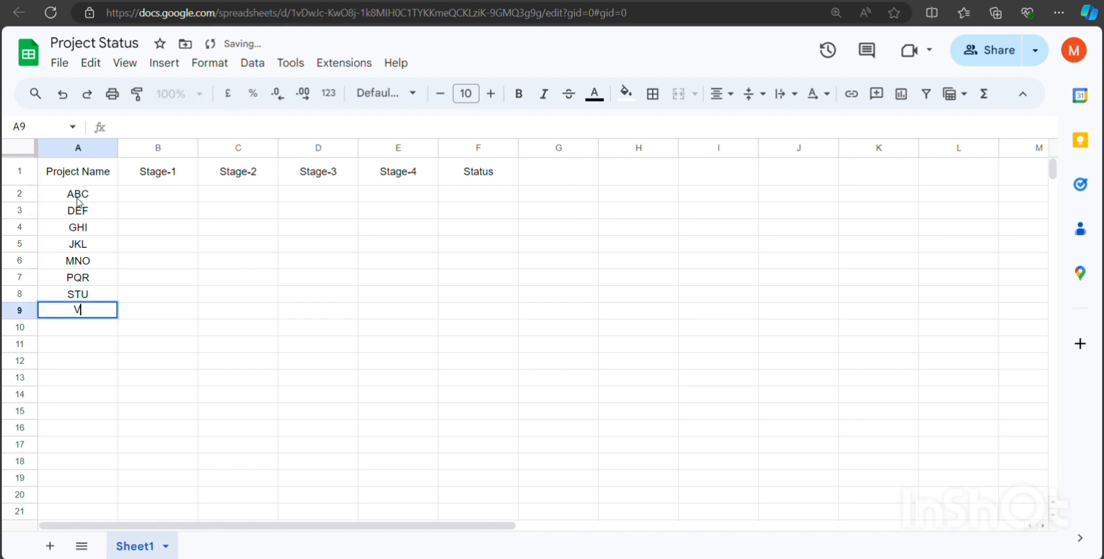
text(WX)
key(Return)
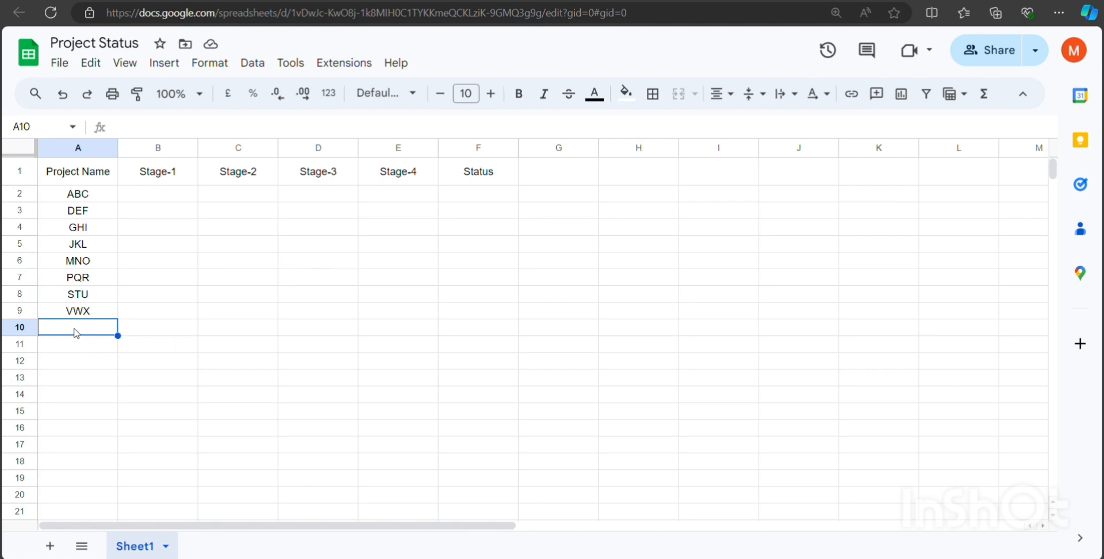
text(YZ)
key(Return)
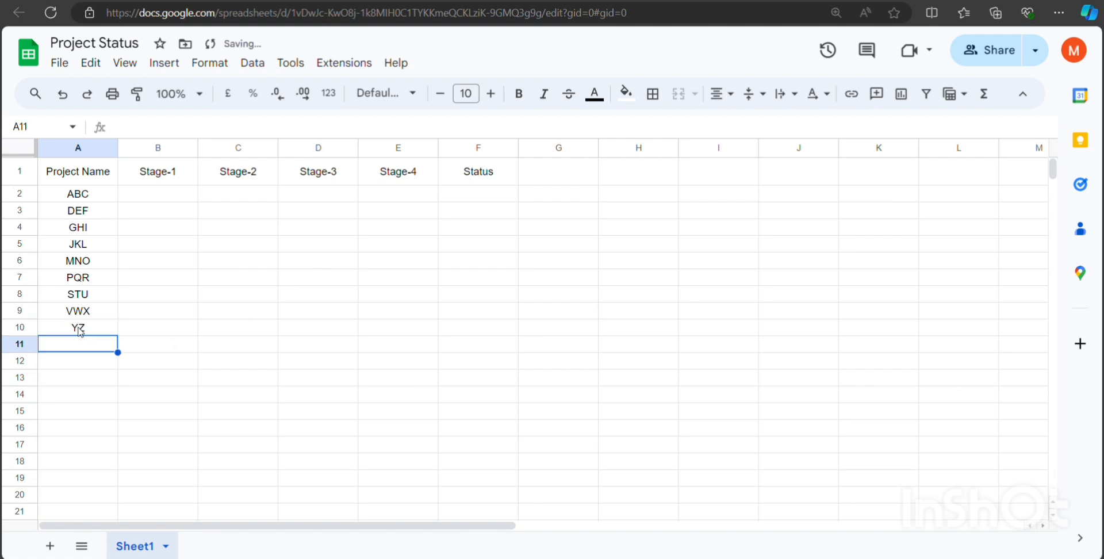
Apply all borders to the table range A1:F10
click(166, 198)
click(189, 267)
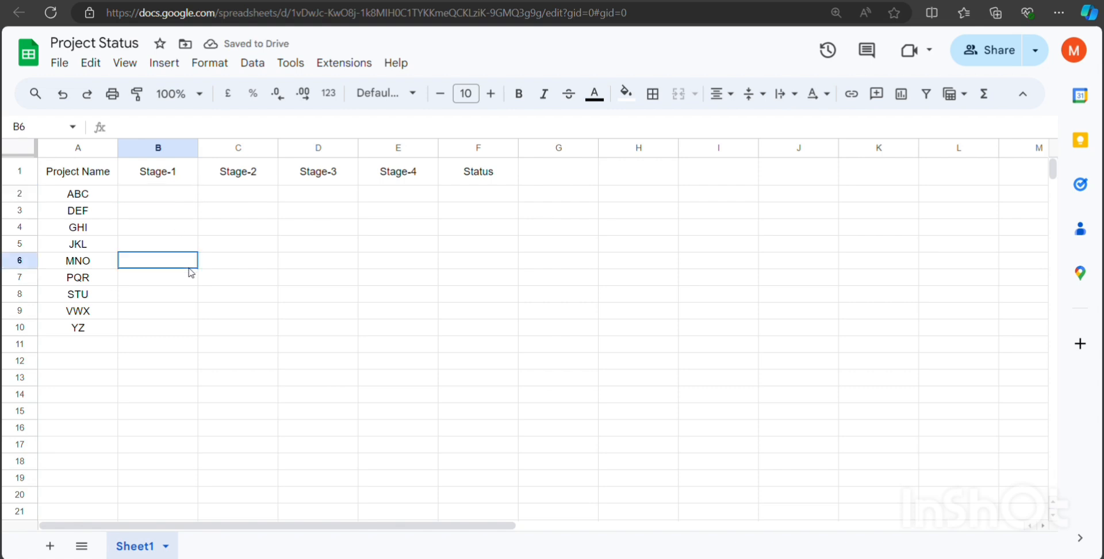
drag(164, 198, 467, 337)
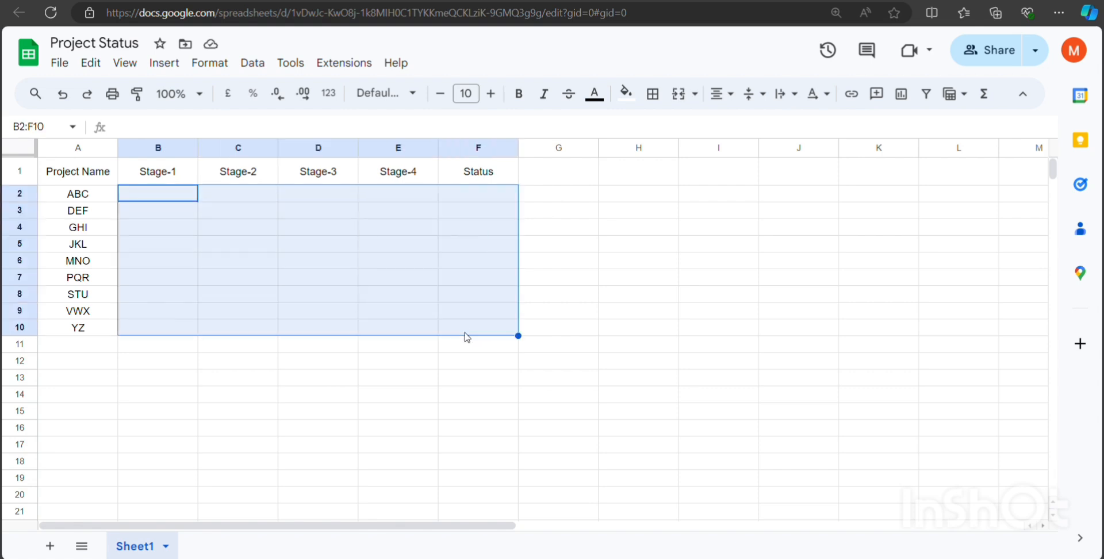
drag(63, 174, 477, 338)
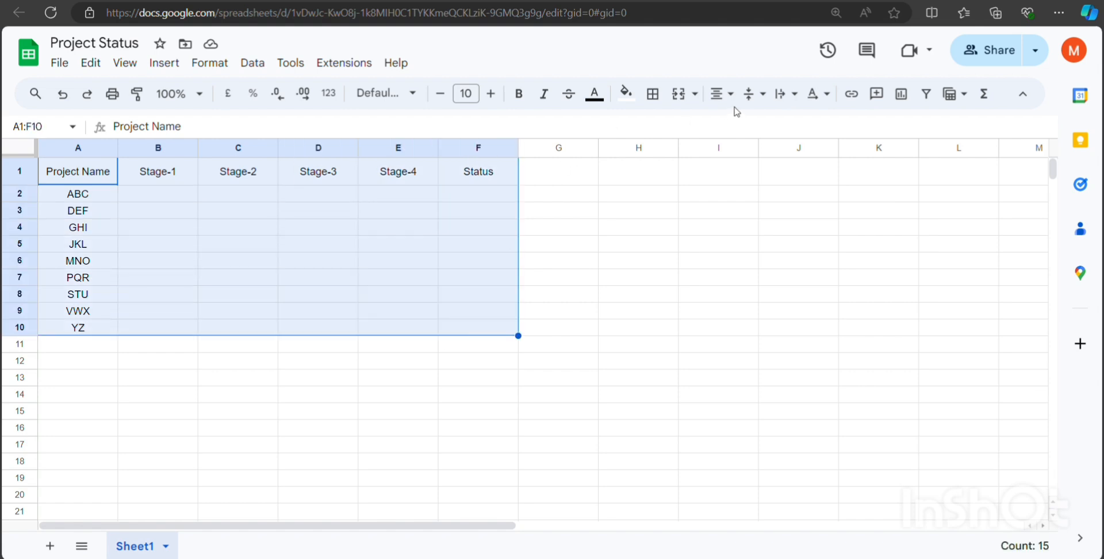
click(653, 93)
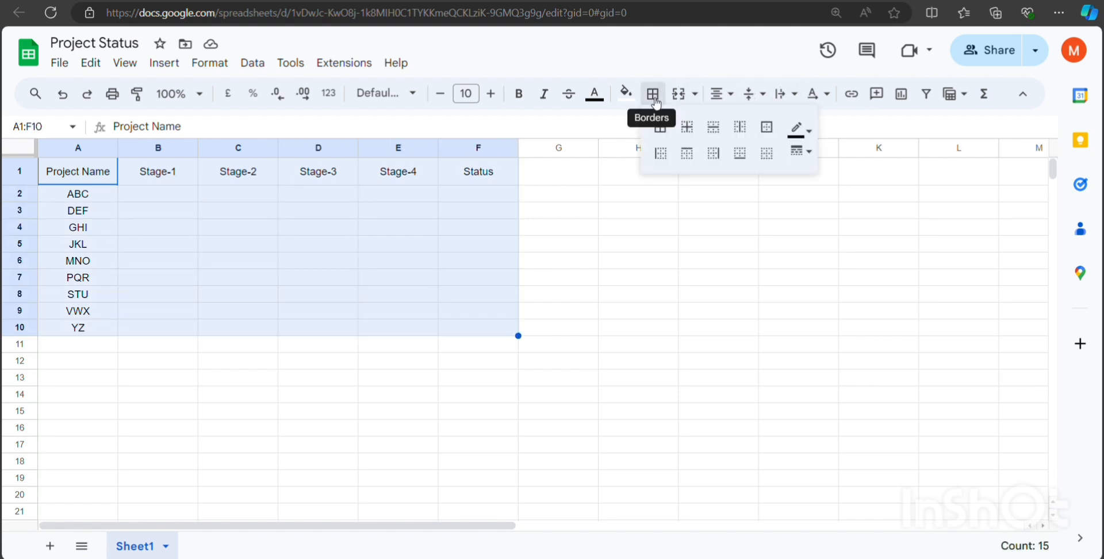
click(674, 126)
click(397, 227)
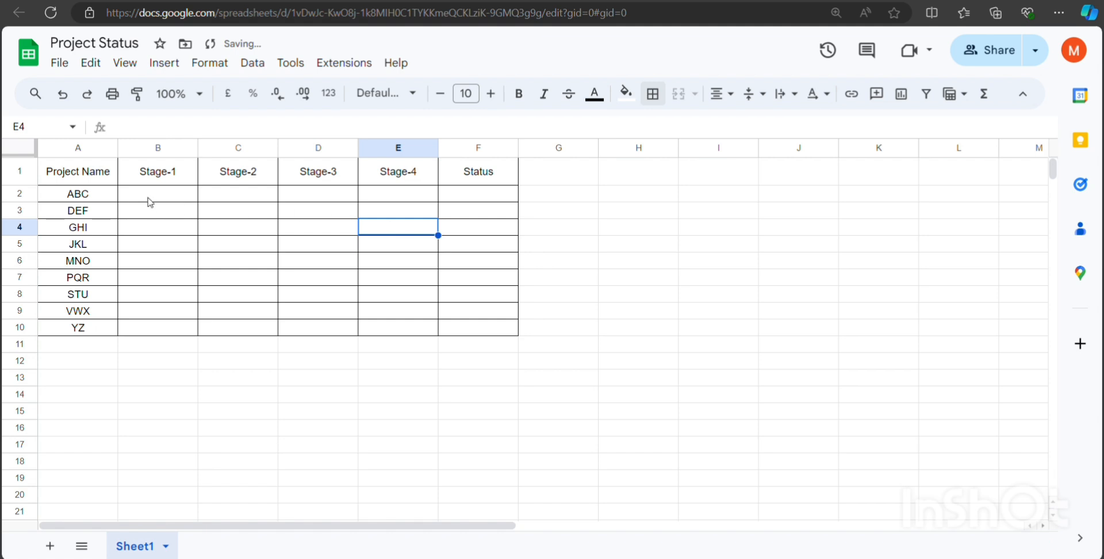
Fill the header cells A1:F1 with a light blue background colour
drag(92, 175, 464, 174)
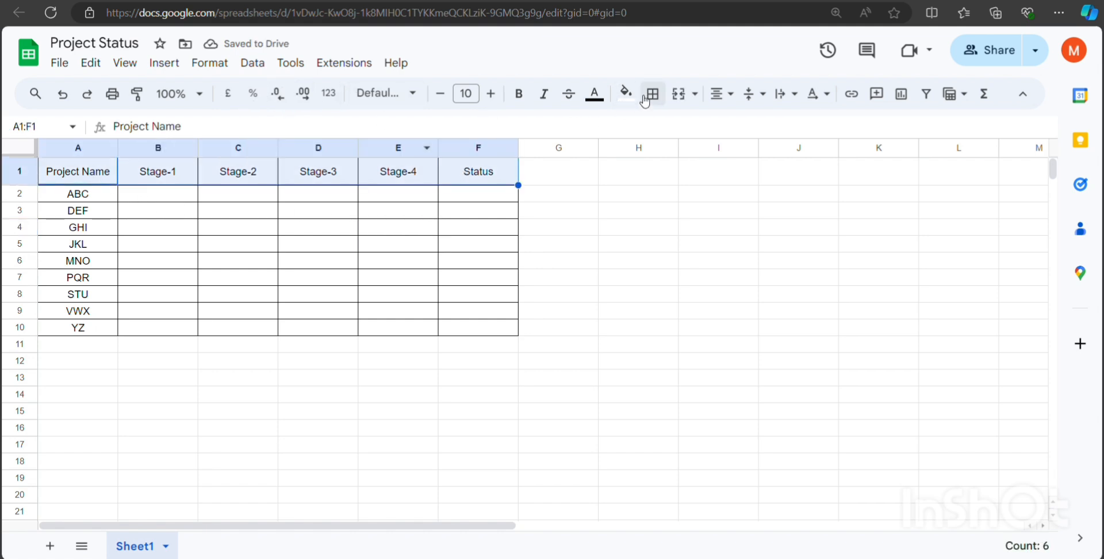
click(626, 93)
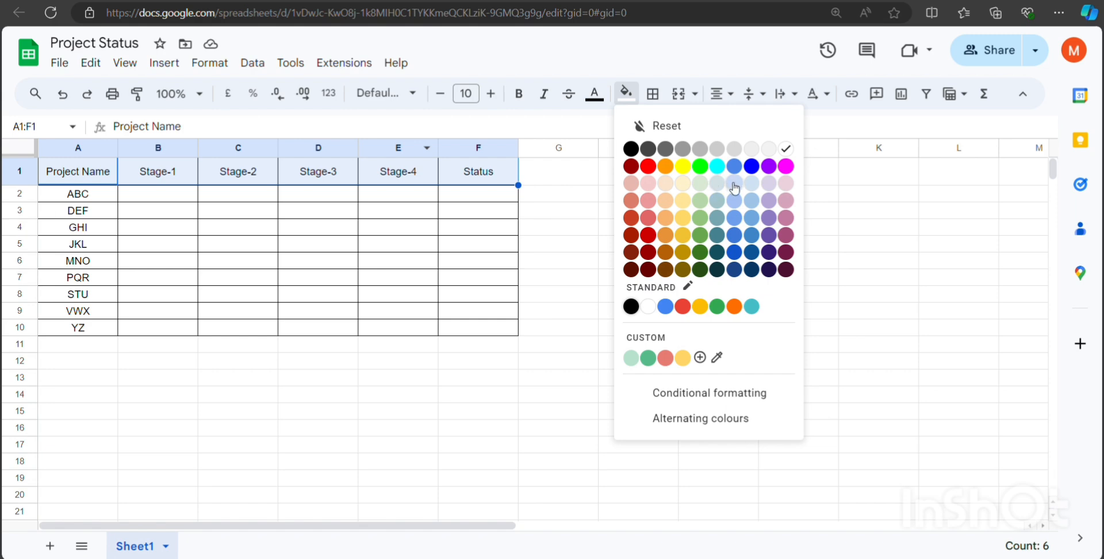
click(735, 201)
click(464, 227)
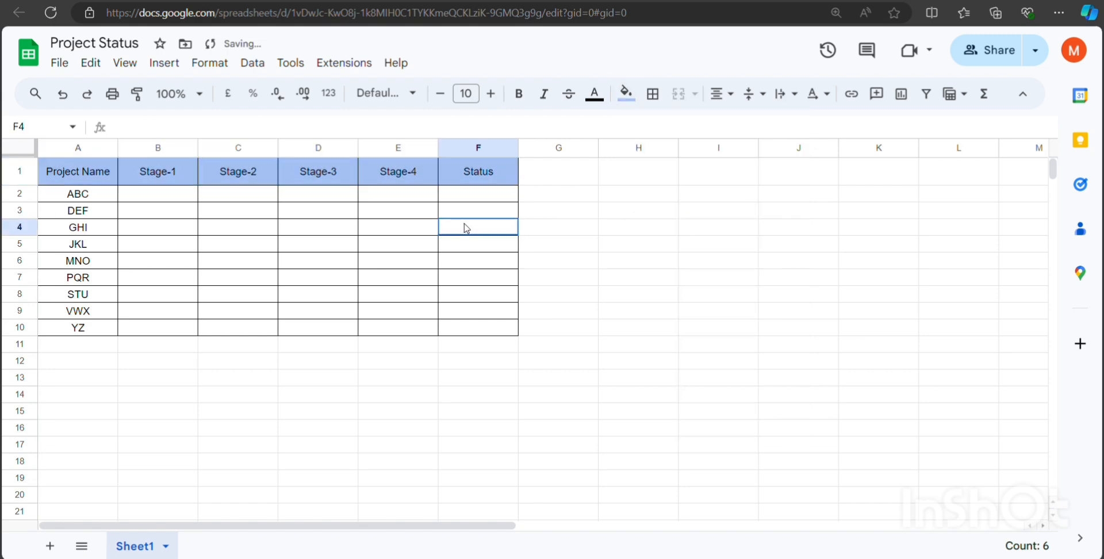
Insert a row above the header row and enter the title PROJECT STATUS in cell A1
click(19, 171)
right_click(19, 171)
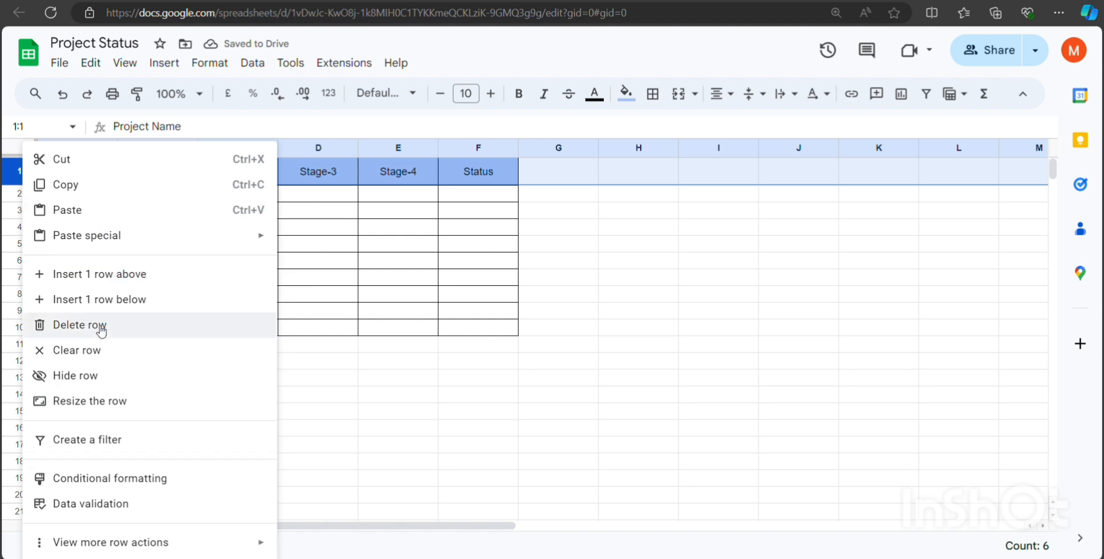
click(107, 276)
click(89, 178)
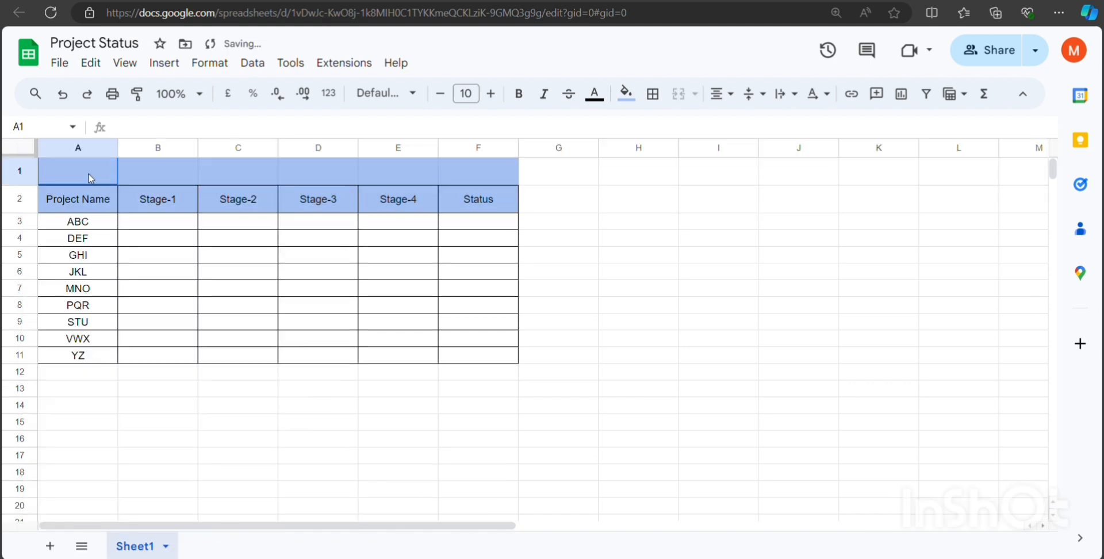
text(P)
key(BackSpace)
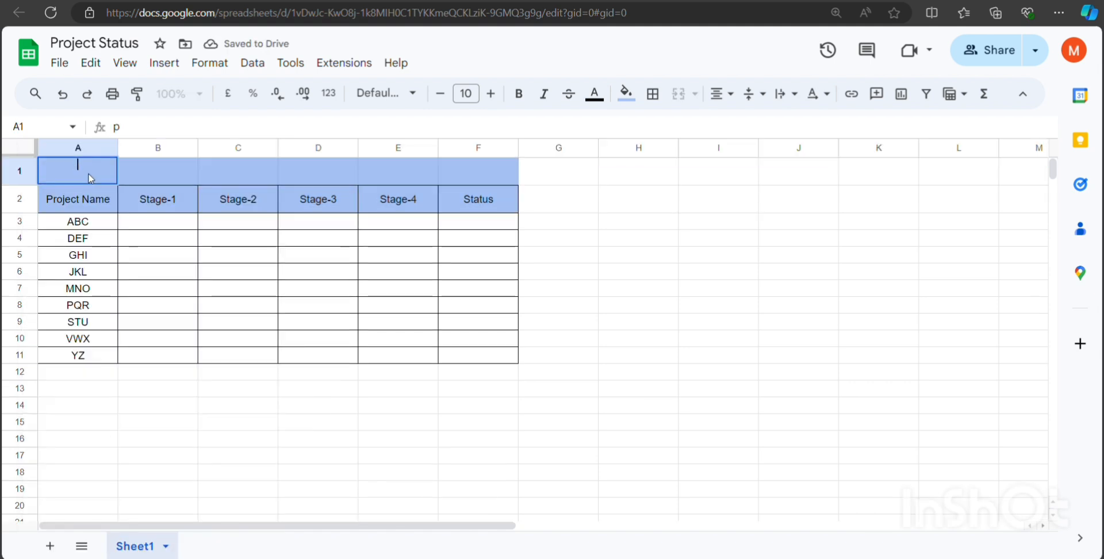
text(PROJE)
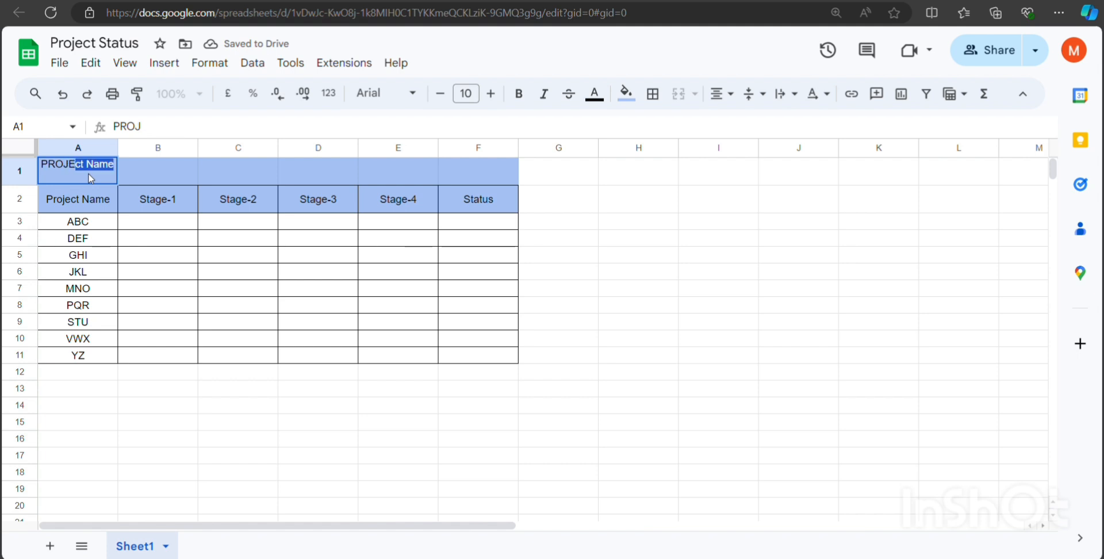
text(CT STATUS)
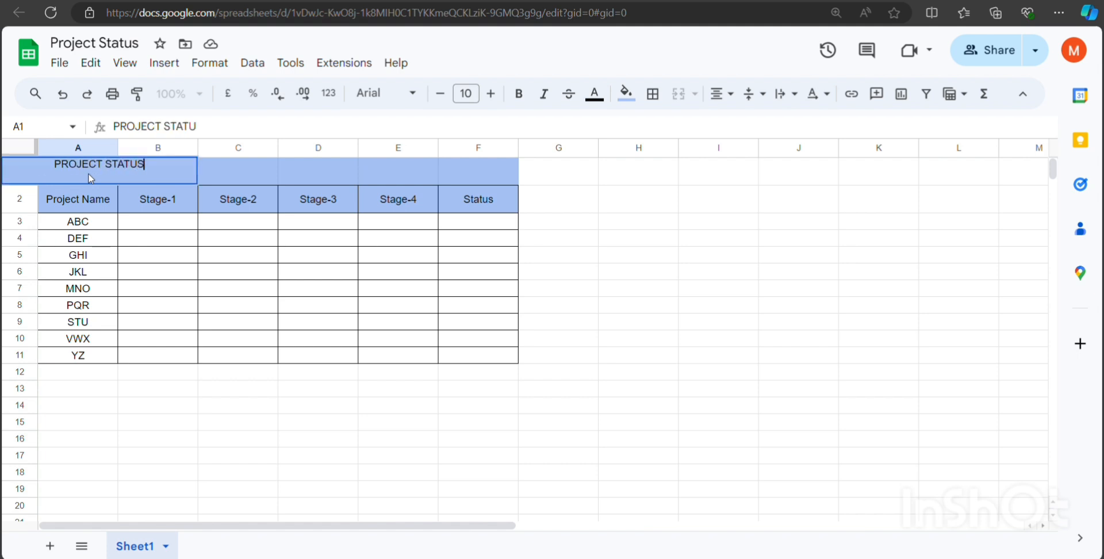
key(Return)
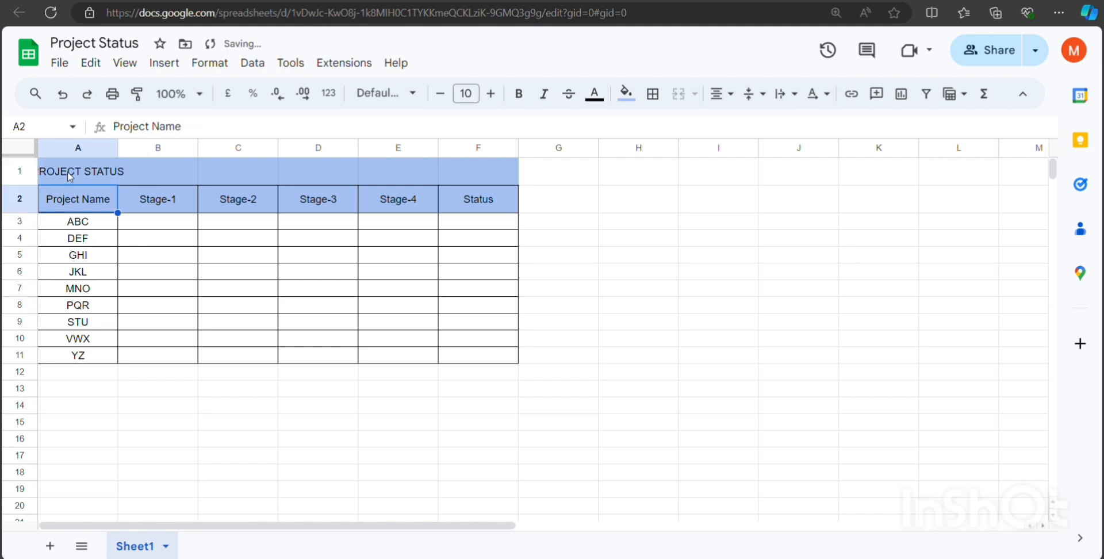
Merge the title cells A1:F1 into one cell spanning the table
click(74, 168)
drag(74, 167, 480, 175)
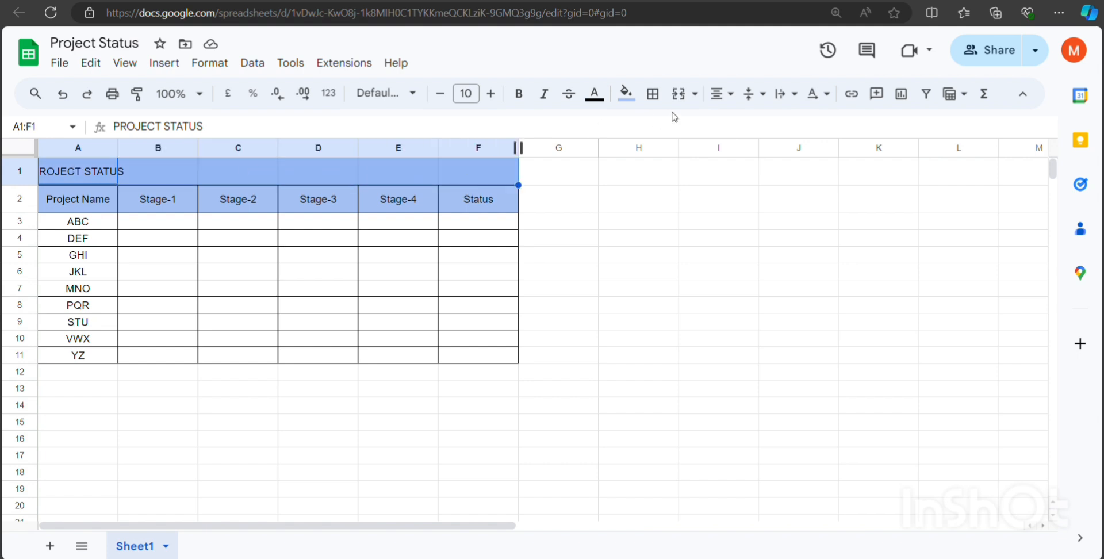
click(678, 93)
click(597, 272)
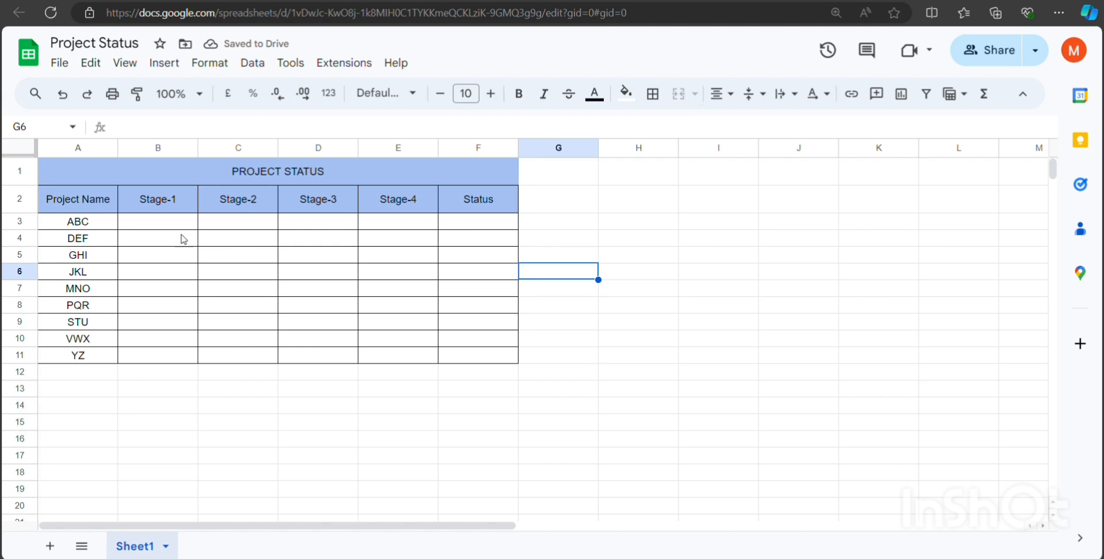
Insert tick boxes in all stage cells of the projects, B3:E11
drag(172, 229, 412, 348)
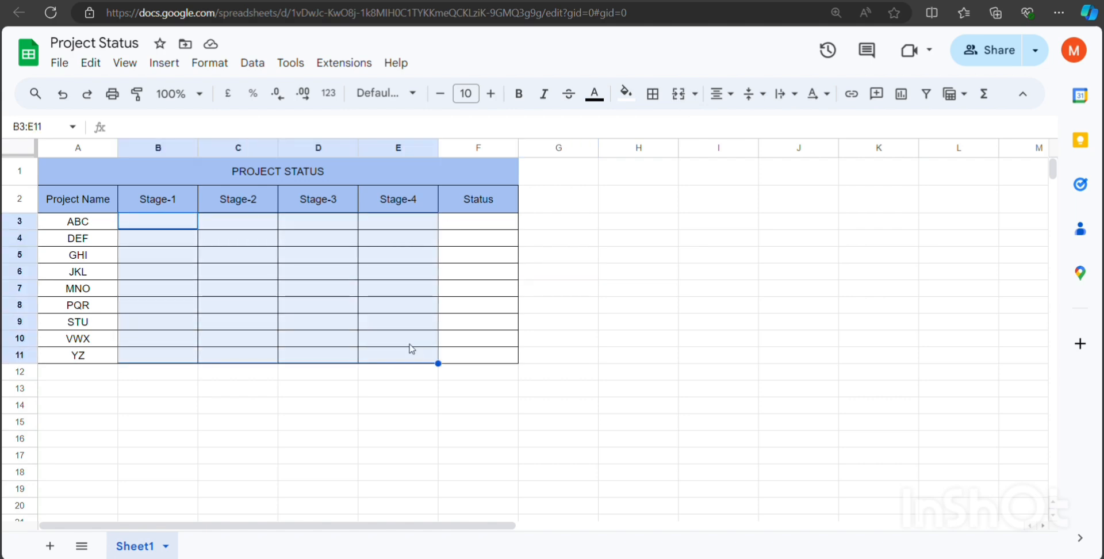
click(178, 67)
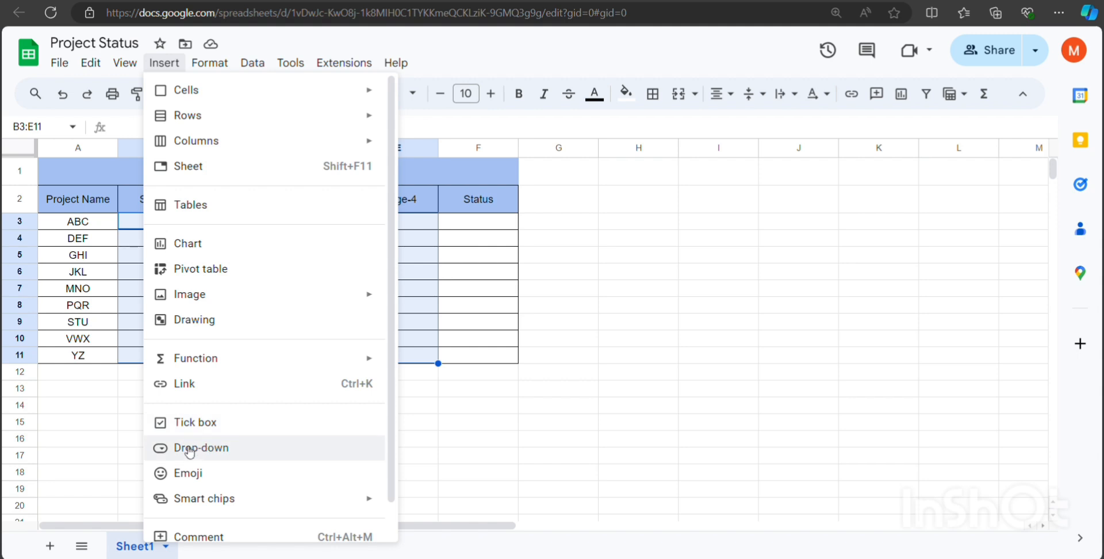
click(196, 423)
click(328, 406)
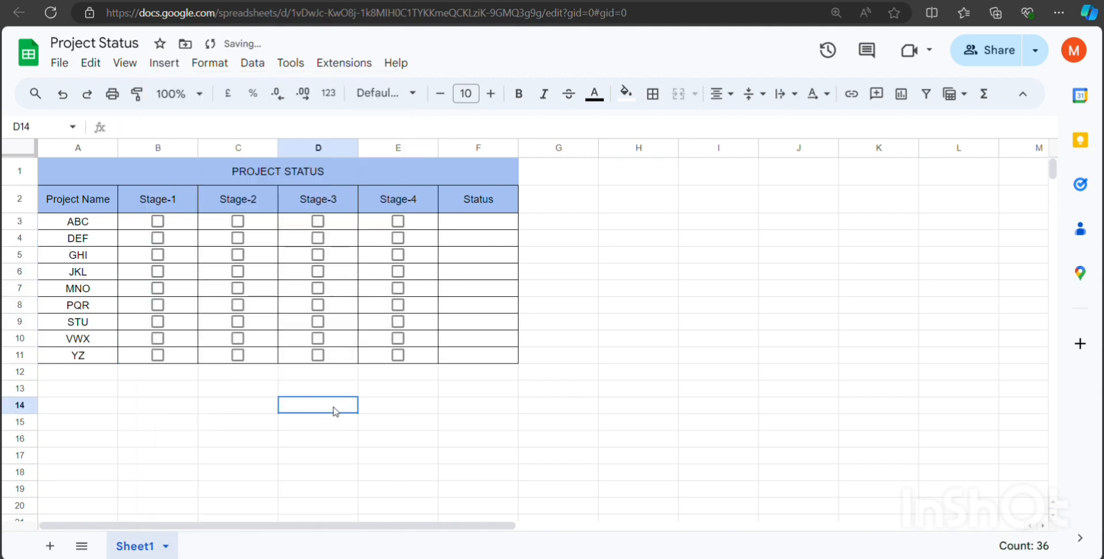
Start the Status formula in F3 with =COUNTIF(B3:E3,true) to count the ticked stages of project ABC
click(471, 221)
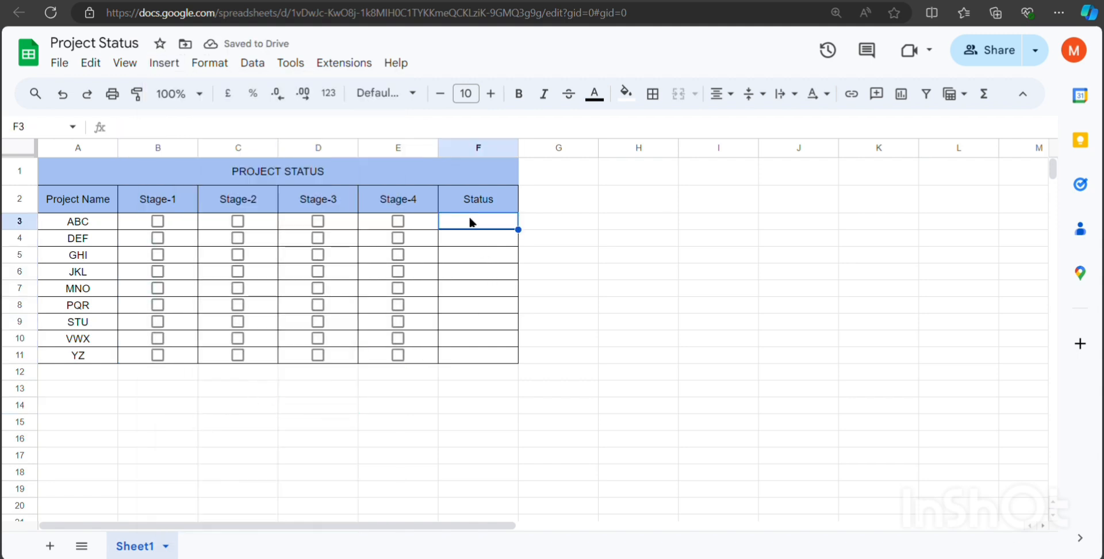
text(=)
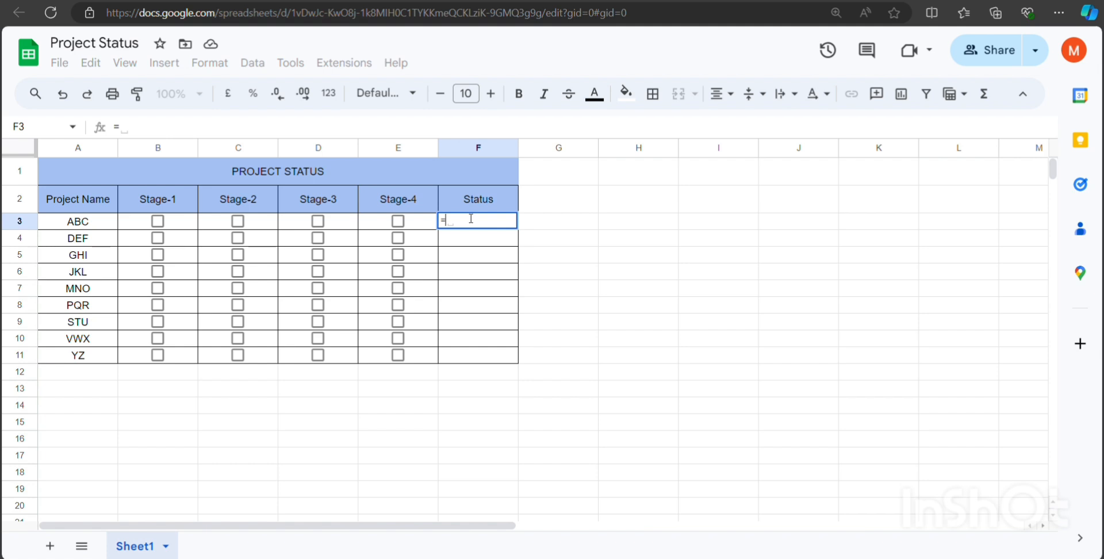
text(count)
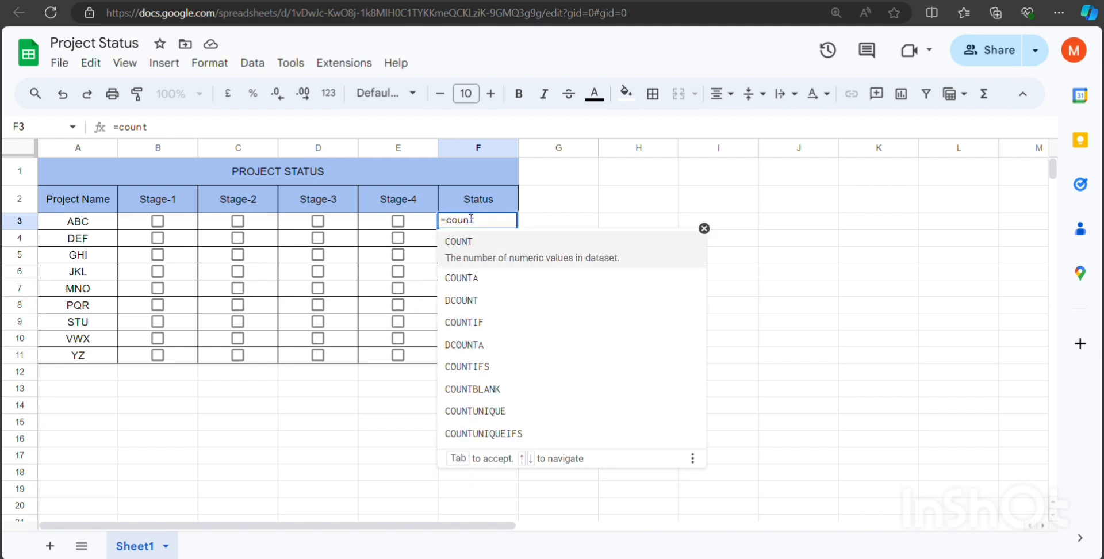
text(if)
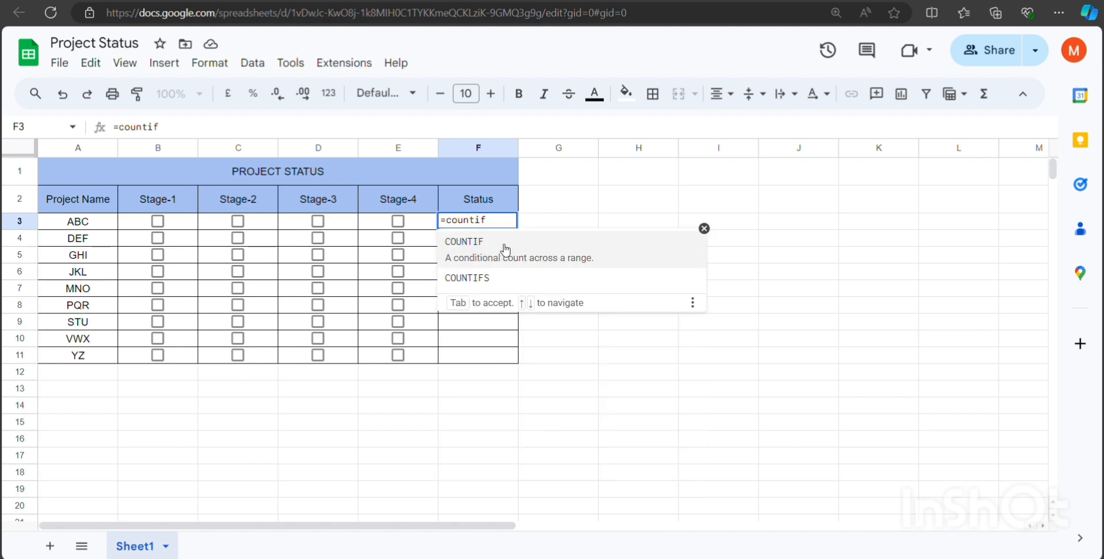
click(506, 248)
drag(173, 223, 372, 225)
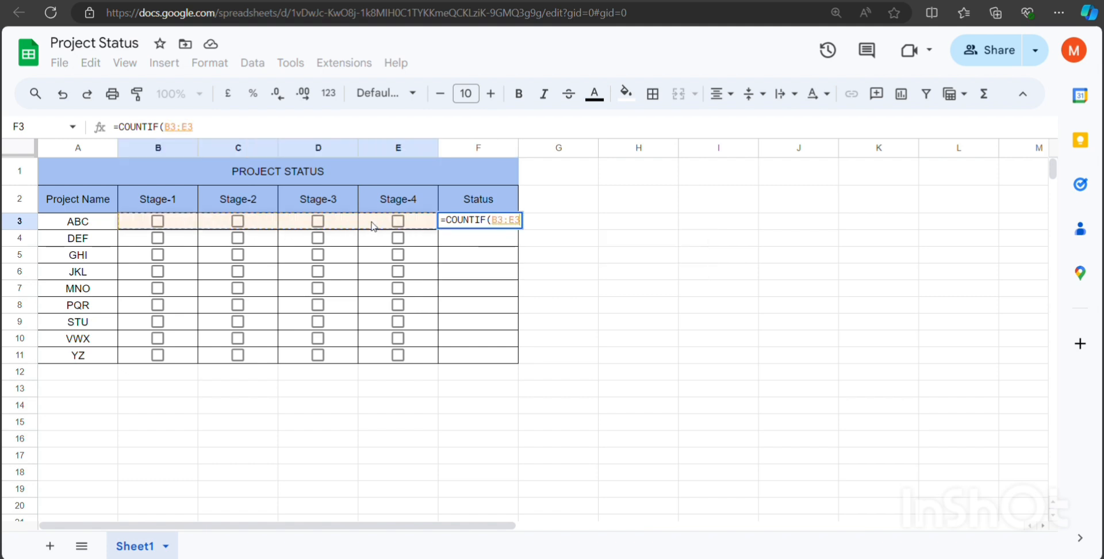
text(,t)
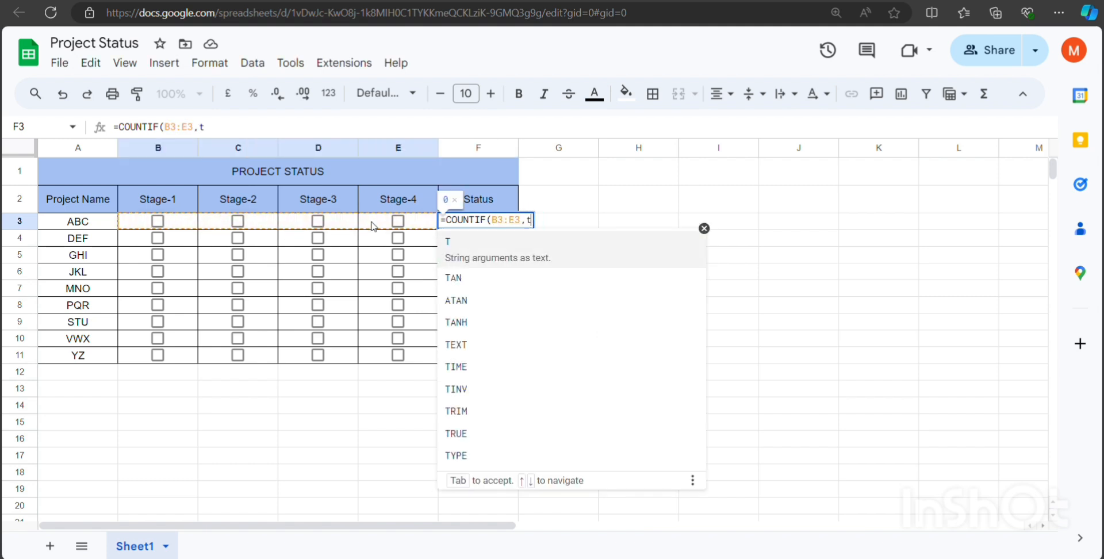
text(rue))
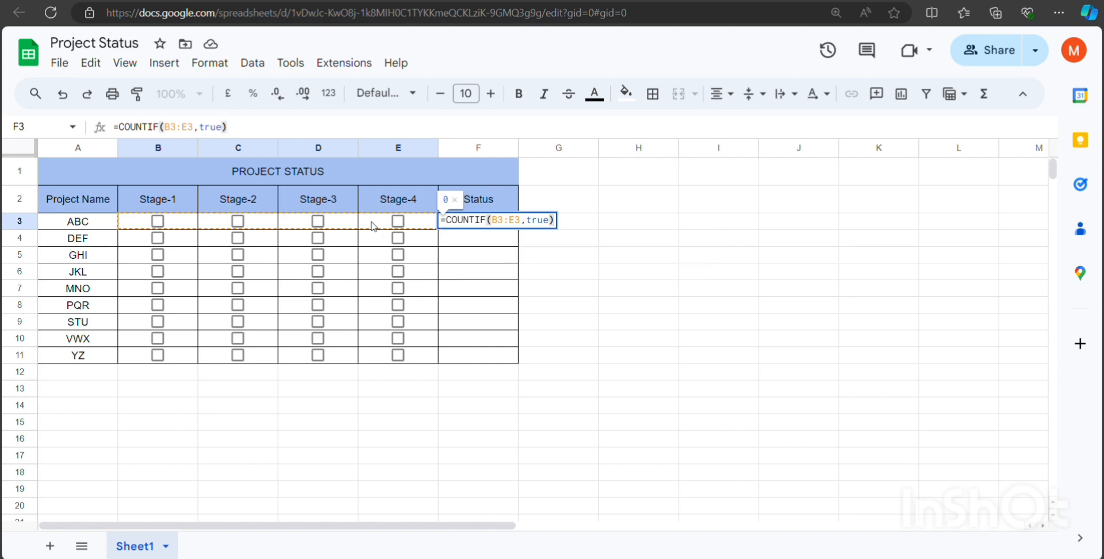
Complete the F3 formula by dividing the count by SUM(COUNTA(B3:E3)), and review the finished formula
text(/)
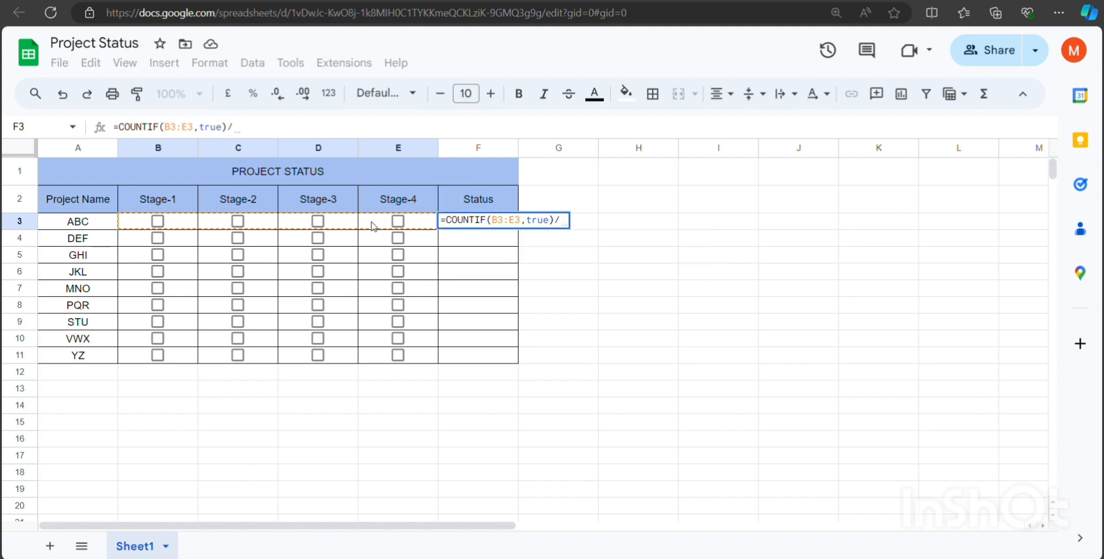
text(sum)
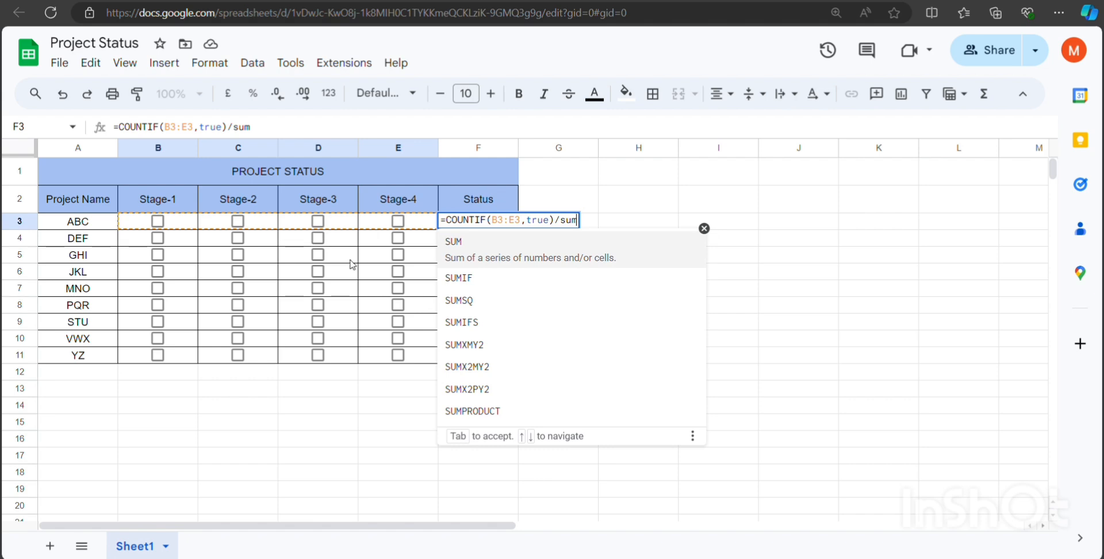
click(472, 251)
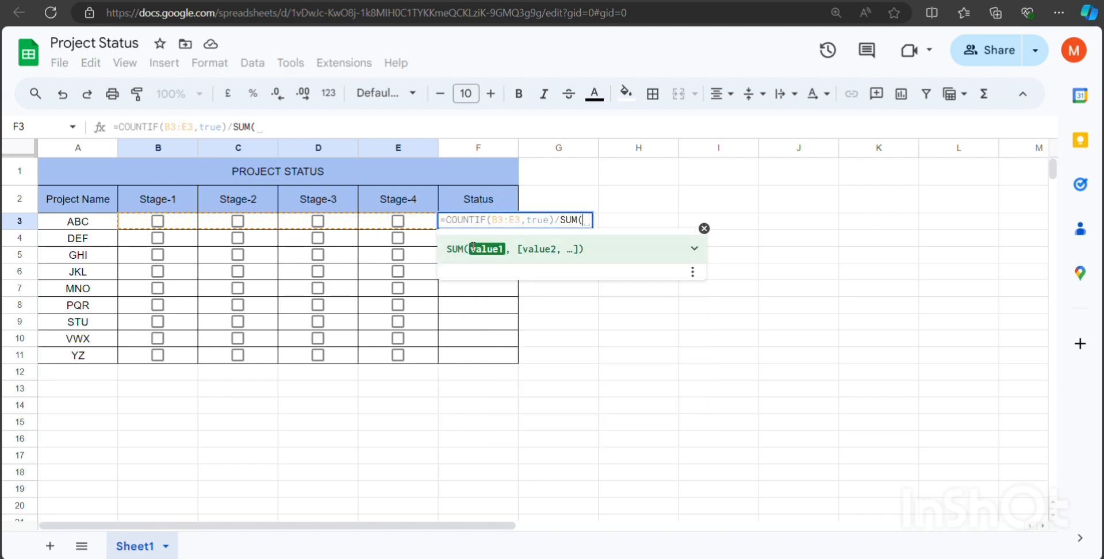
text(count)
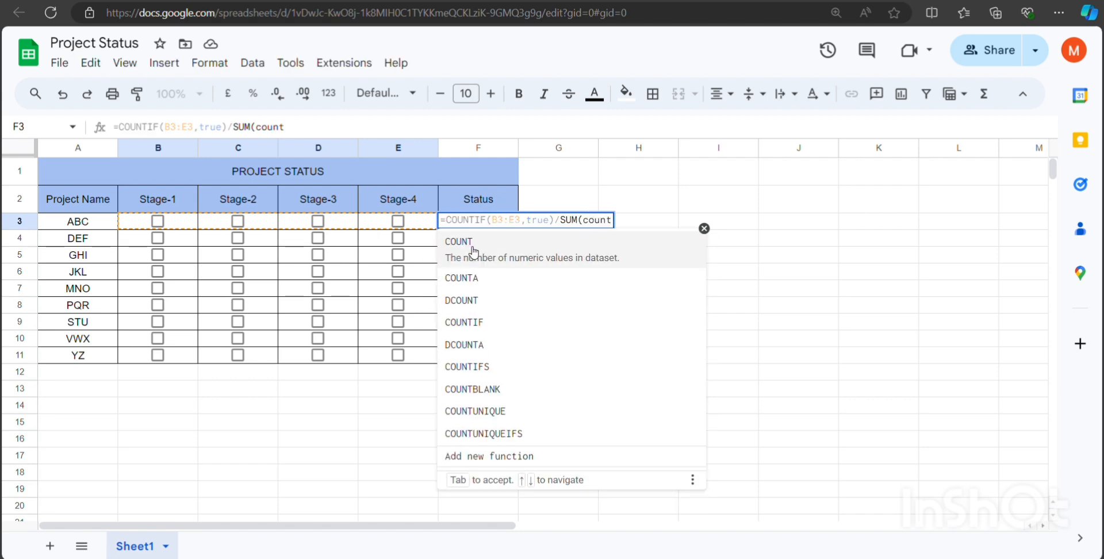
click(487, 282)
drag(173, 230, 405, 230)
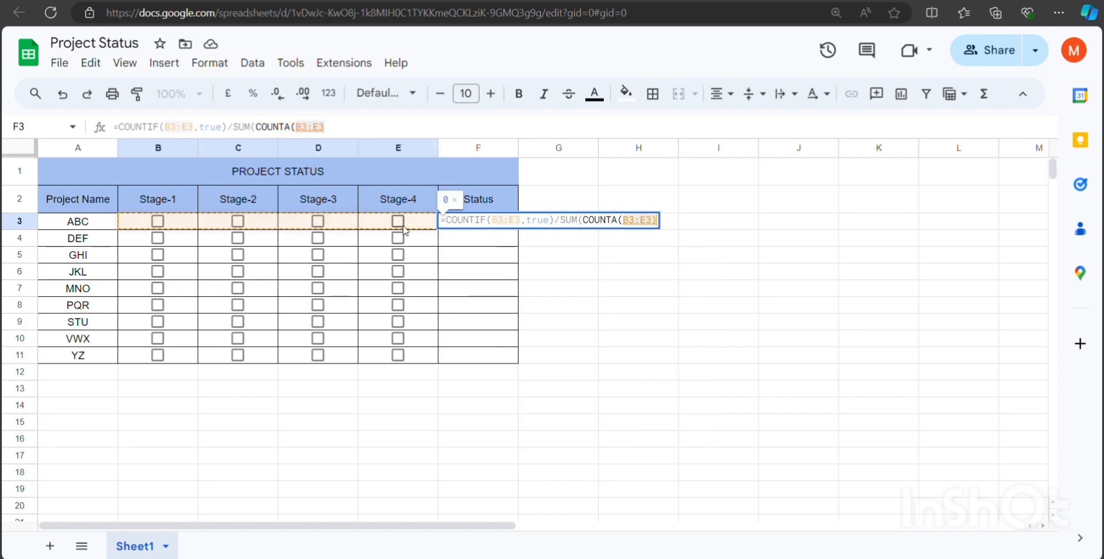
text())
key(Return)
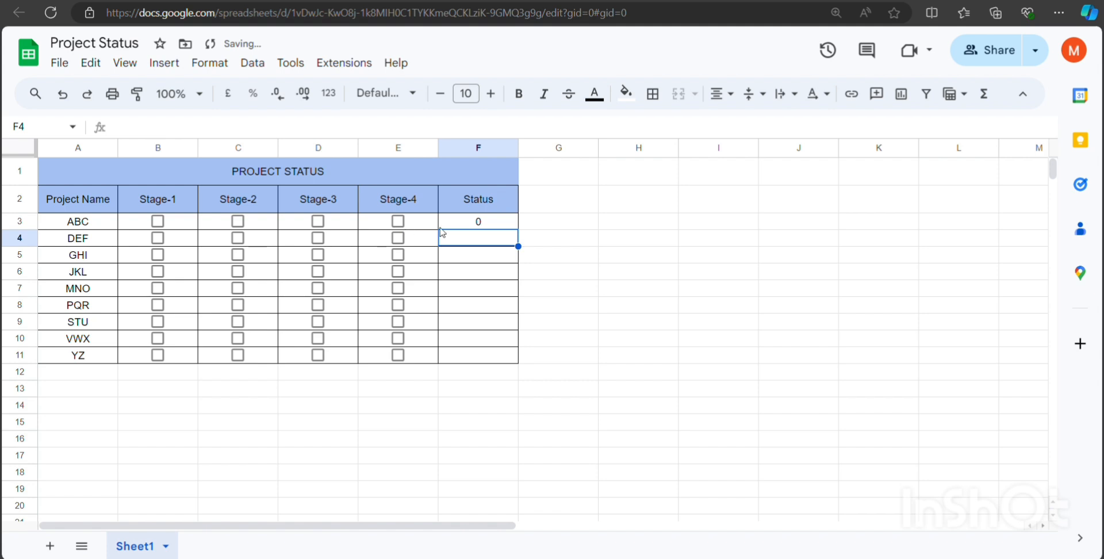
click(506, 225)
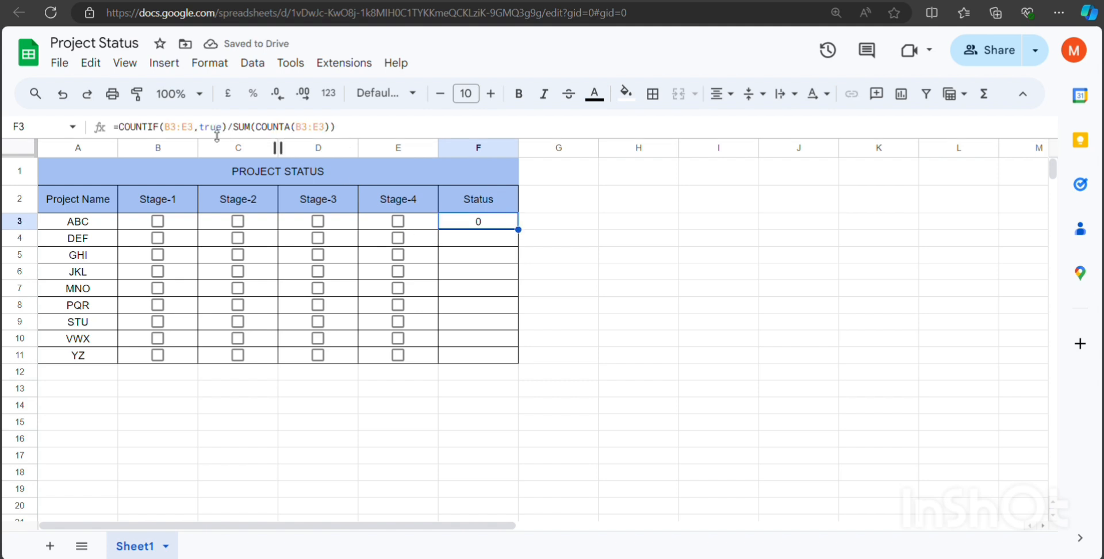
drag(115, 127, 349, 128)
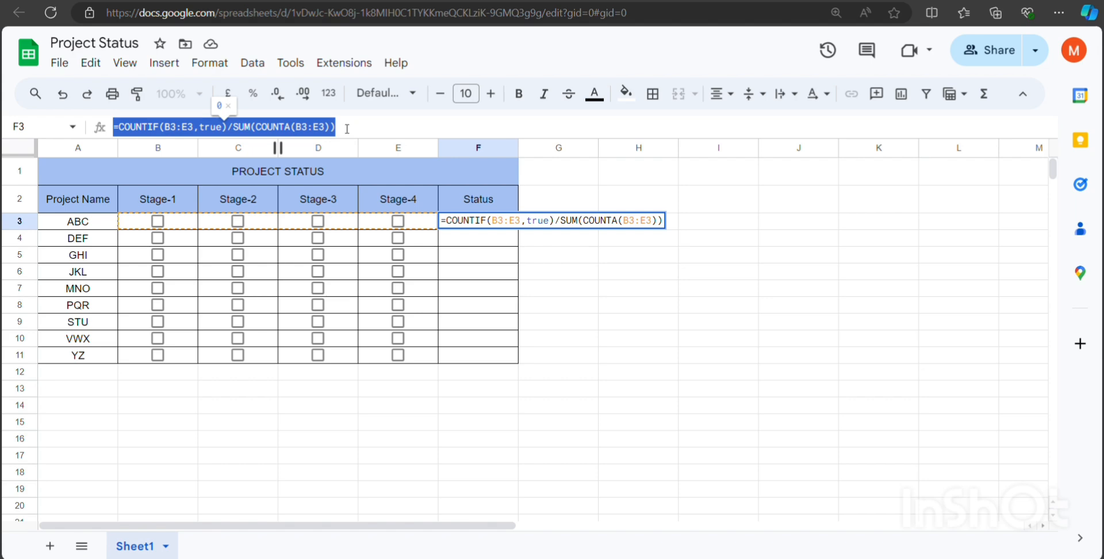
click(488, 259)
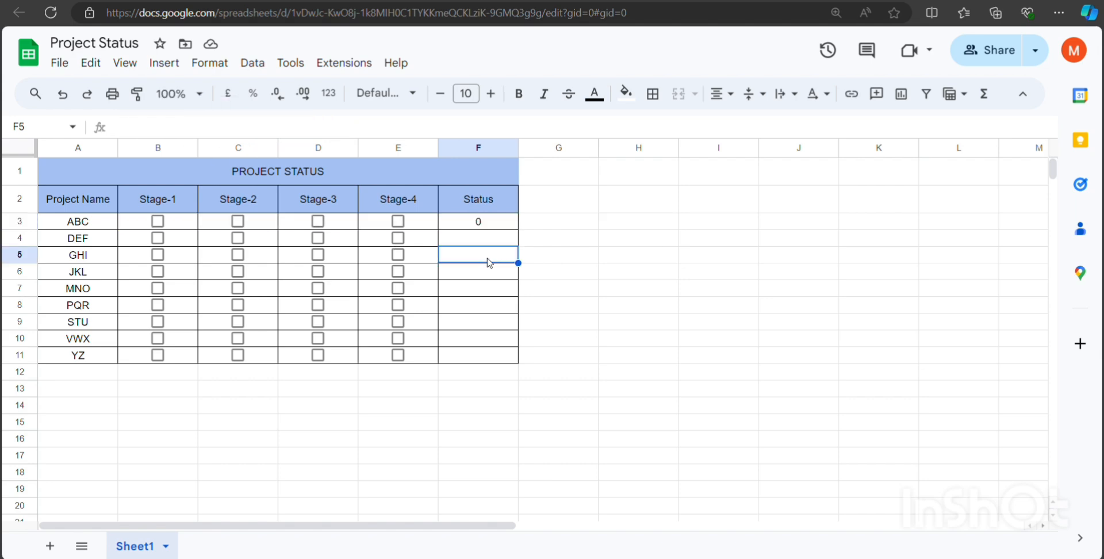
Tick Stage-1 to Stage-4 for project ABC to test the Status formula, and tick Stage-1 for project DEF
click(398, 222)
click(397, 223)
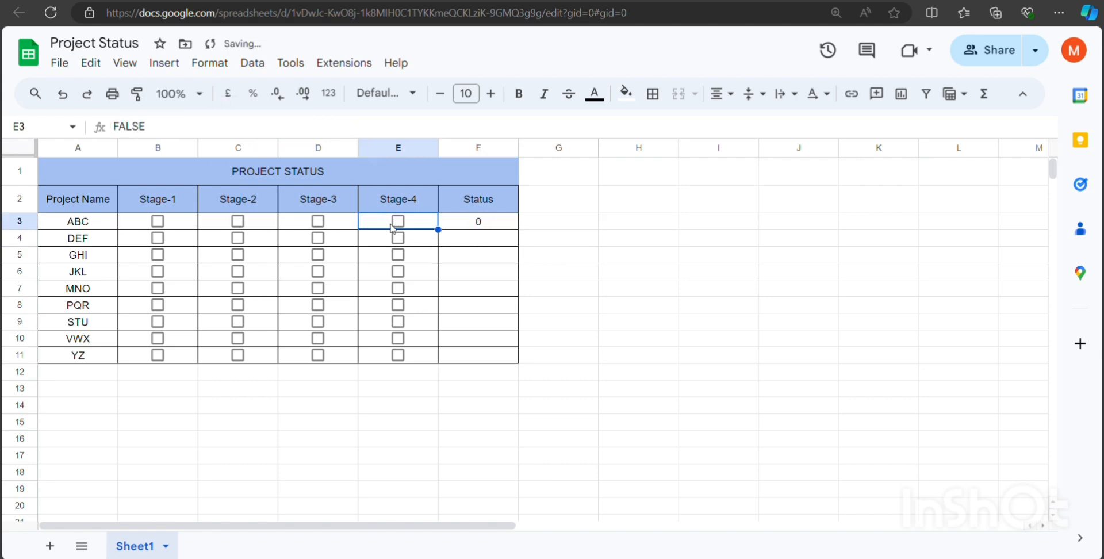
click(159, 222)
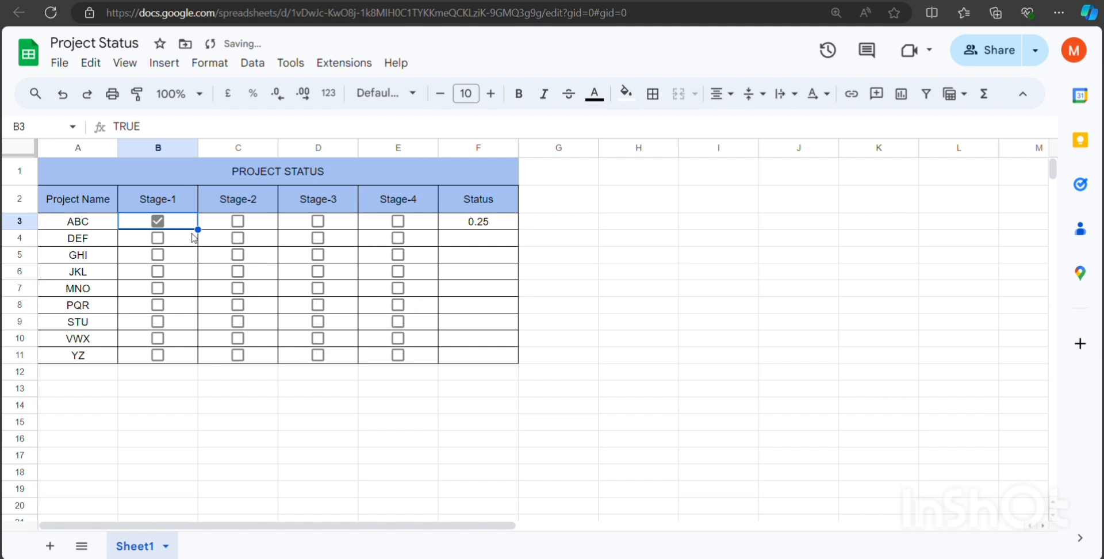
click(237, 223)
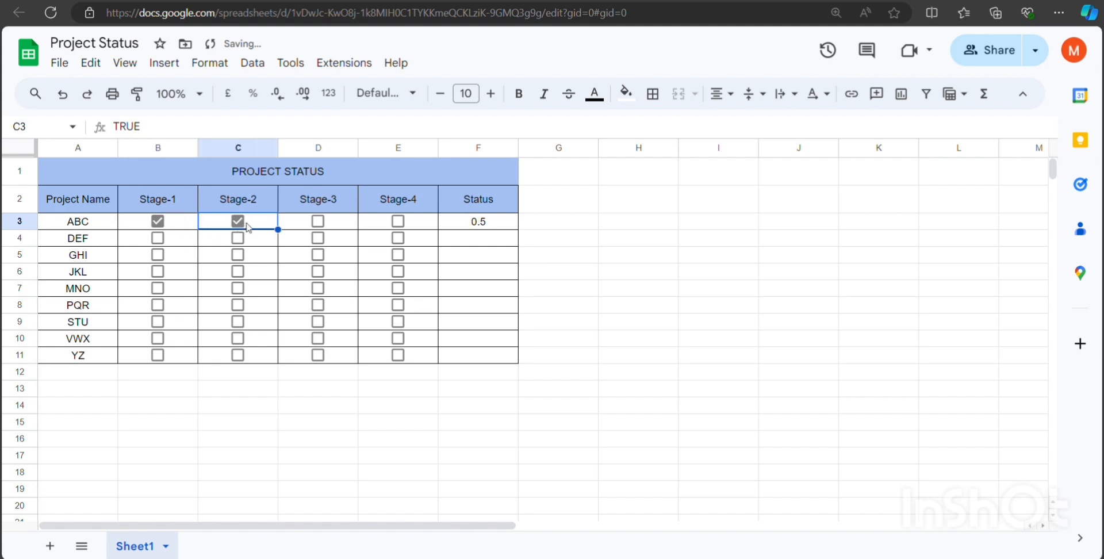
click(317, 222)
click(397, 223)
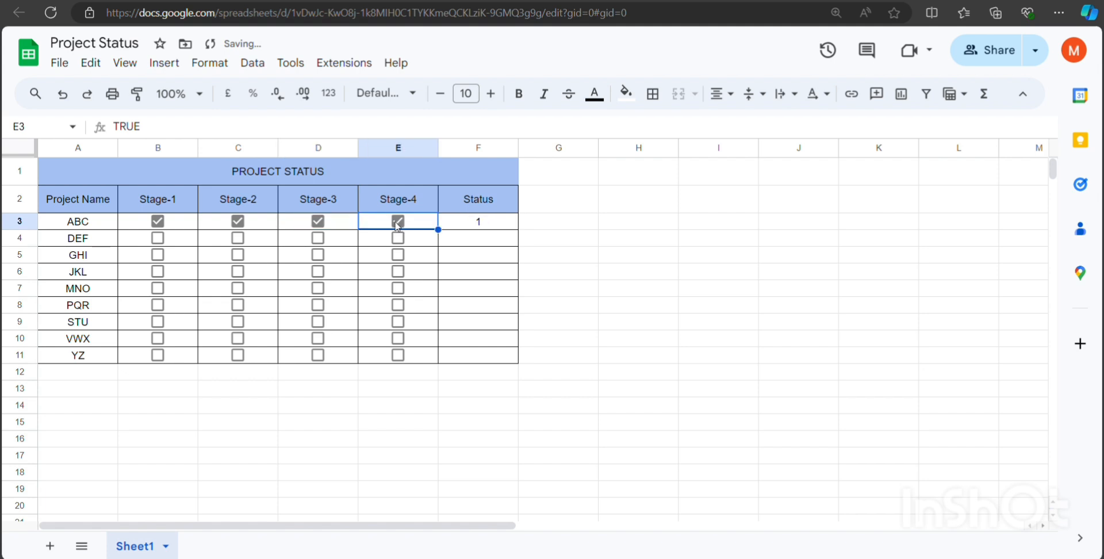
click(163, 242)
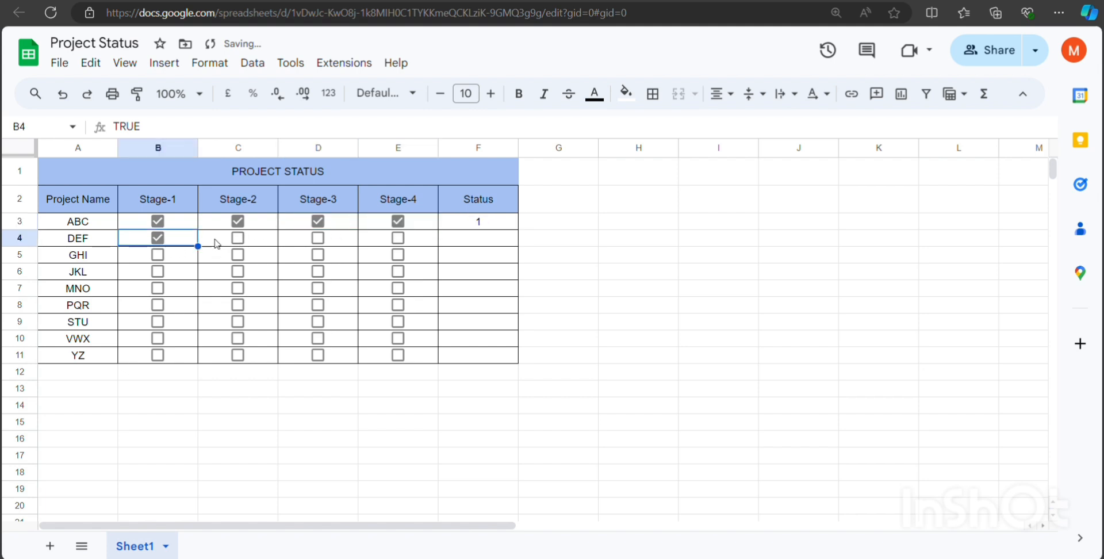
Tick Stage-2 and Stage-3 for project DEF, Stage-1 and Stage-2 for GHI, and Stage-1 for JKL
click(238, 239)
click(317, 239)
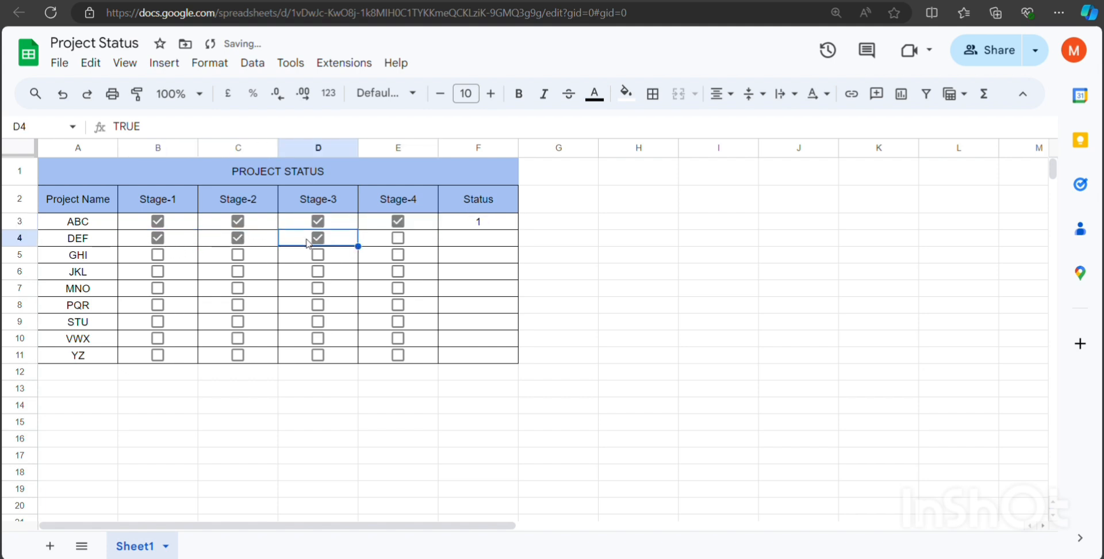
click(158, 256)
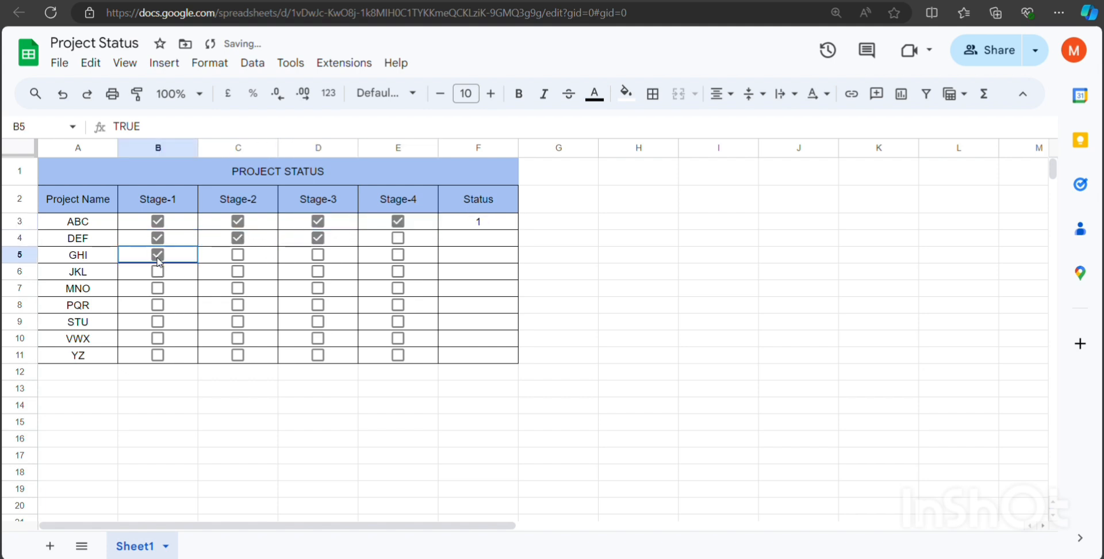
click(239, 257)
click(159, 273)
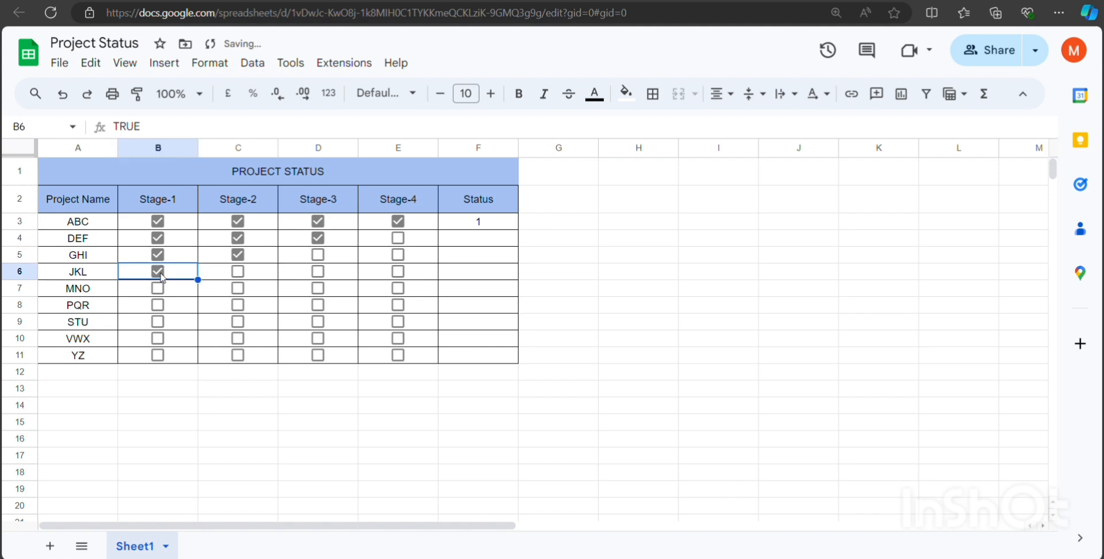
Tick Stage-1 and Stage-2 for project PQR, Stage-1 to Stage-3 for STU, and Stage-1 for VWX
click(159, 306)
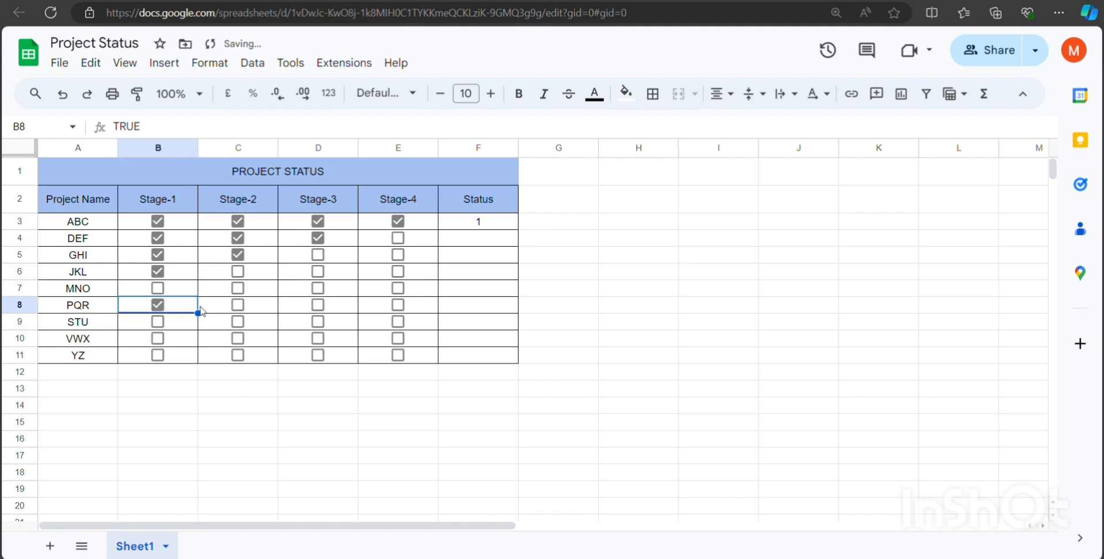
click(237, 307)
click(159, 321)
drag(159, 322, 315, 327)
click(315, 327)
click(239, 322)
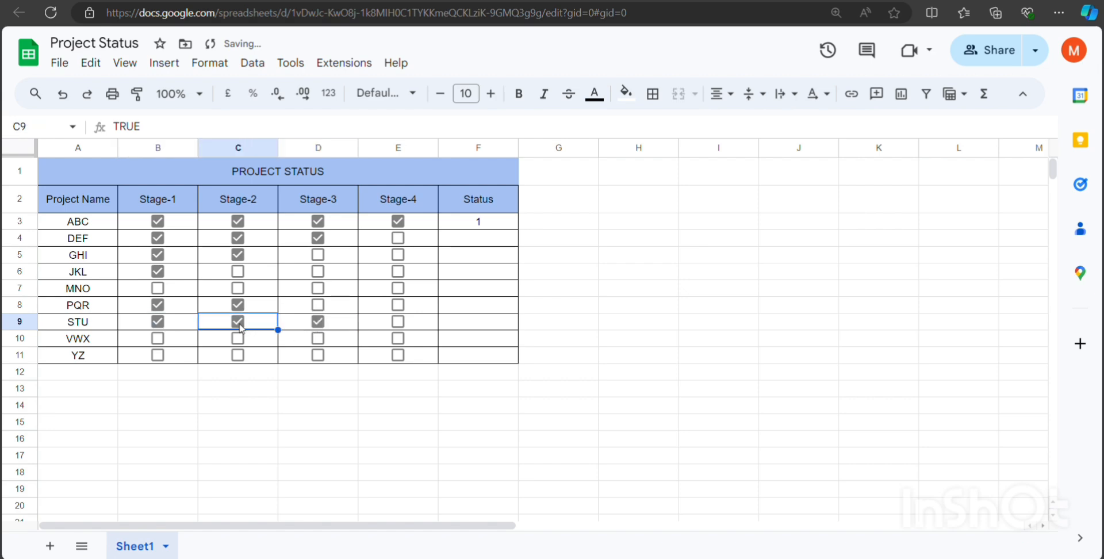
click(159, 340)
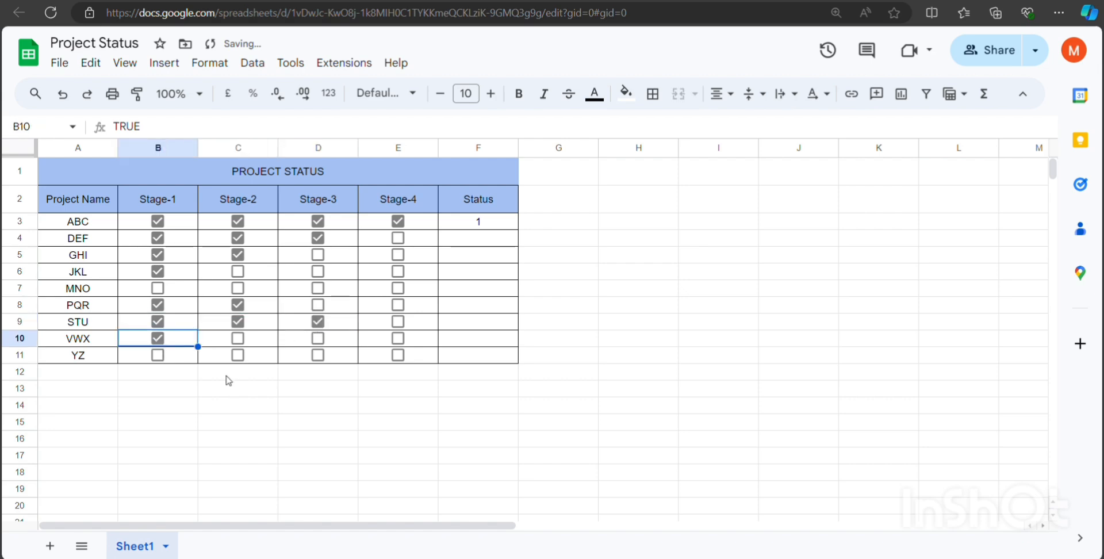
Tick all four stages, Stage-1 to Stage-4, for project MNO
click(159, 289)
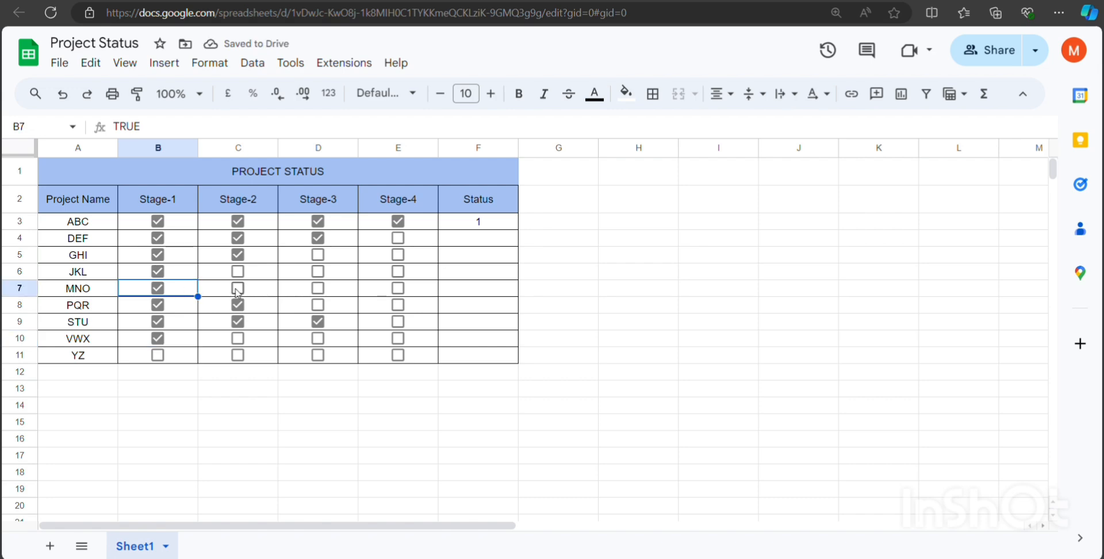
click(236, 290)
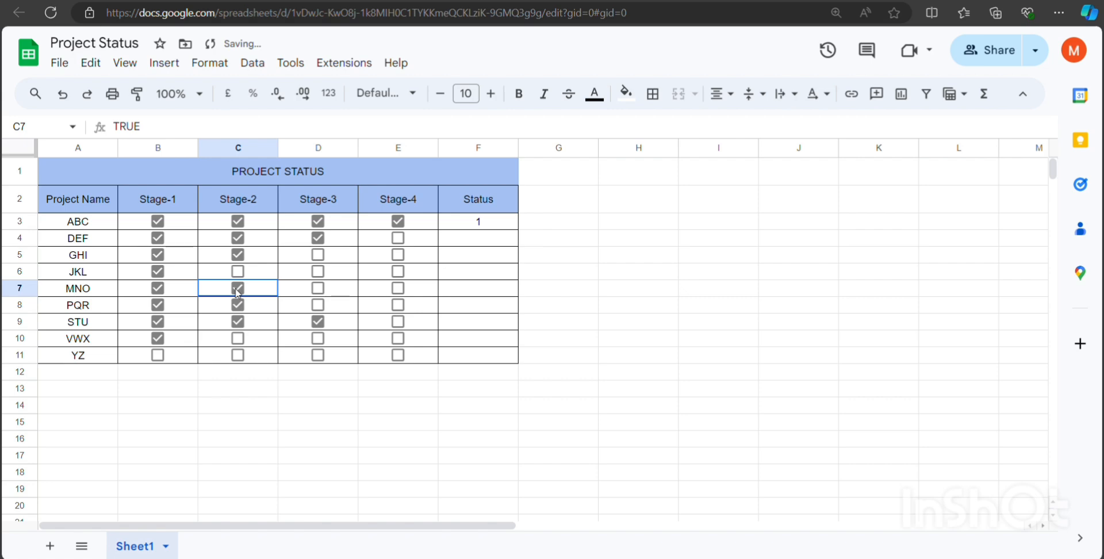
click(317, 288)
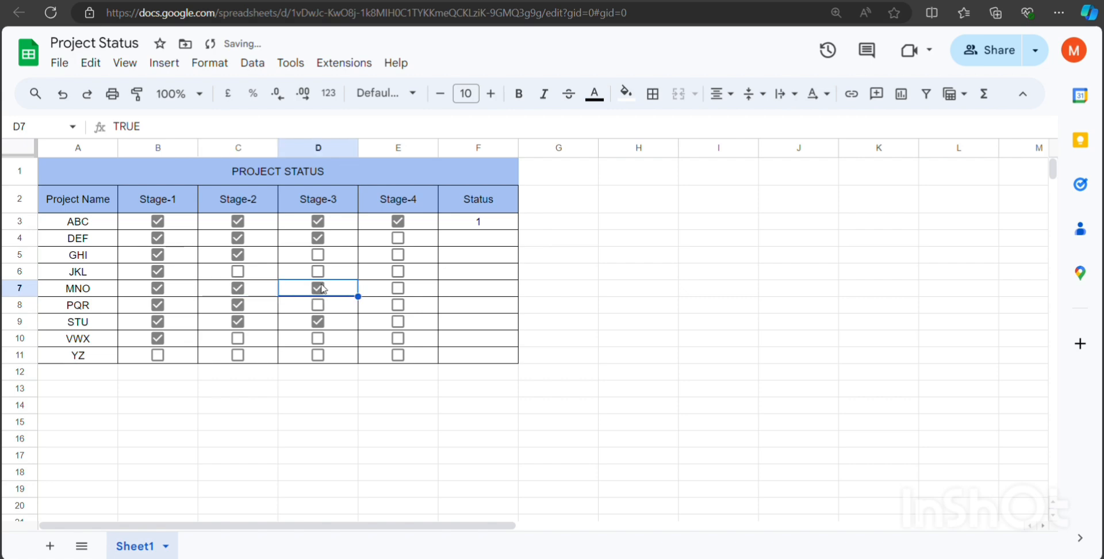
click(397, 288)
Format the Status cells F3:F11 as Percent
drag(476, 223, 474, 354)
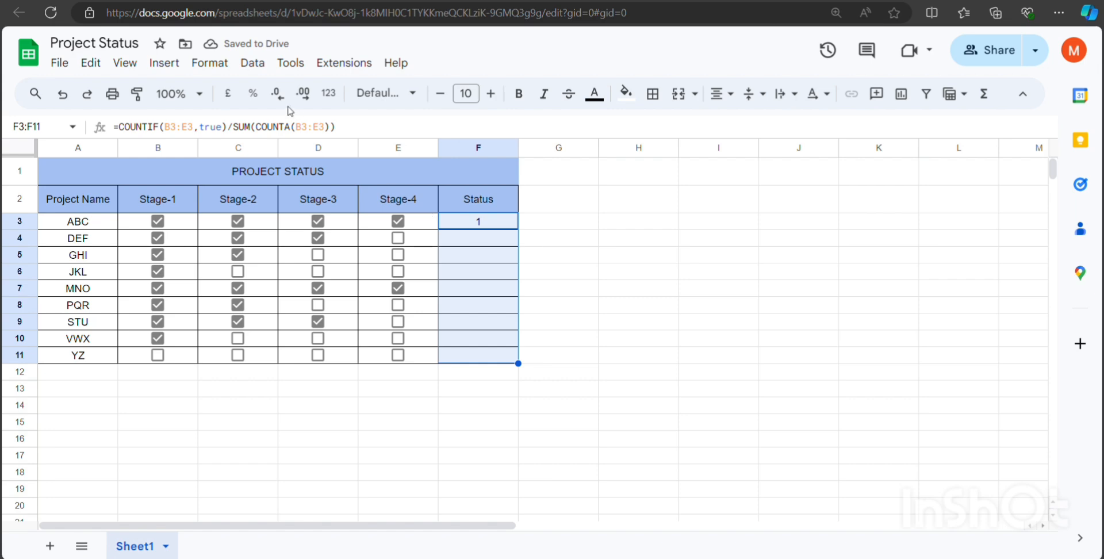
click(209, 64)
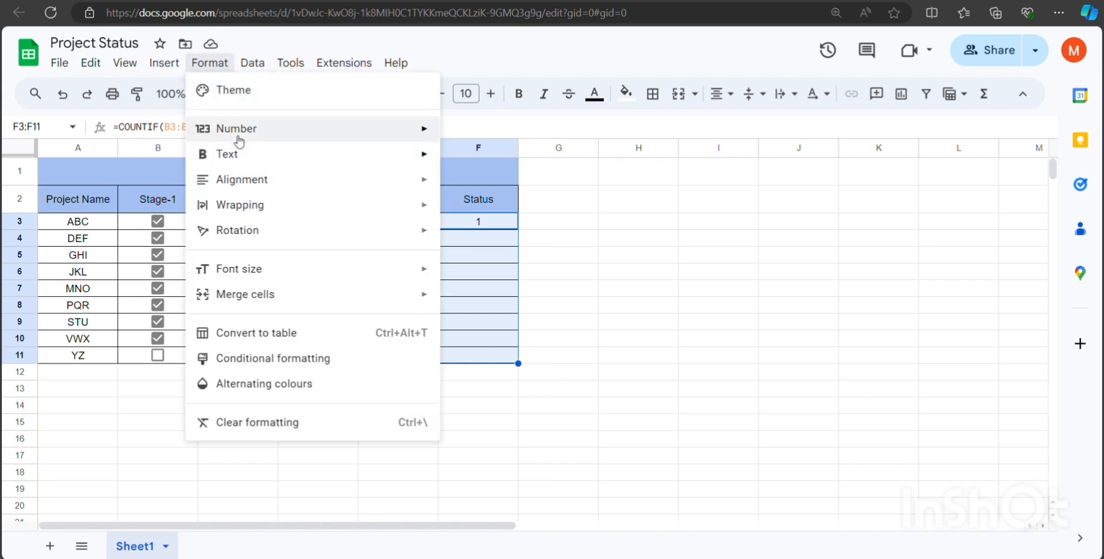
mouse_move(239, 133)
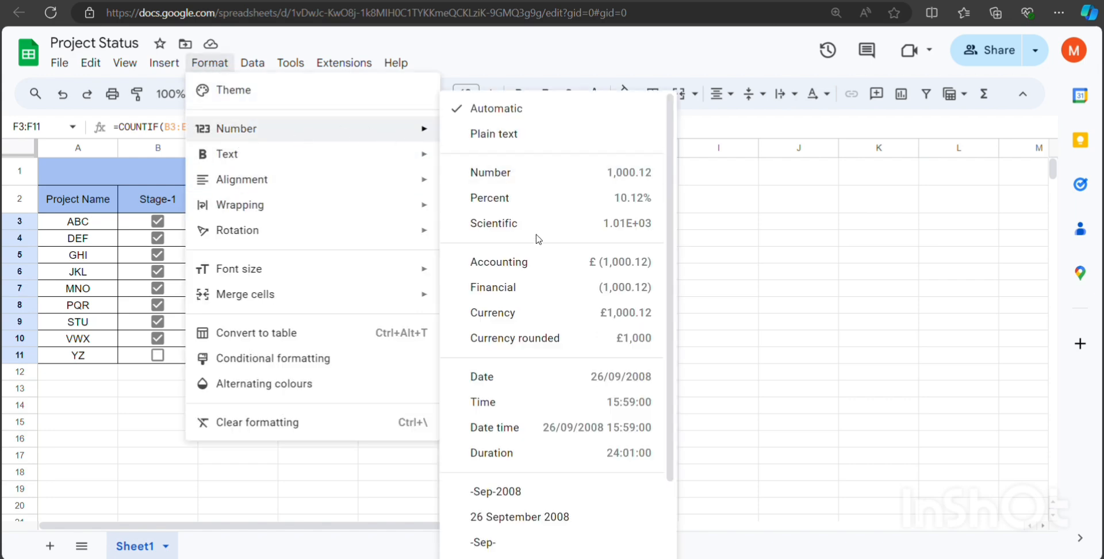
click(567, 200)
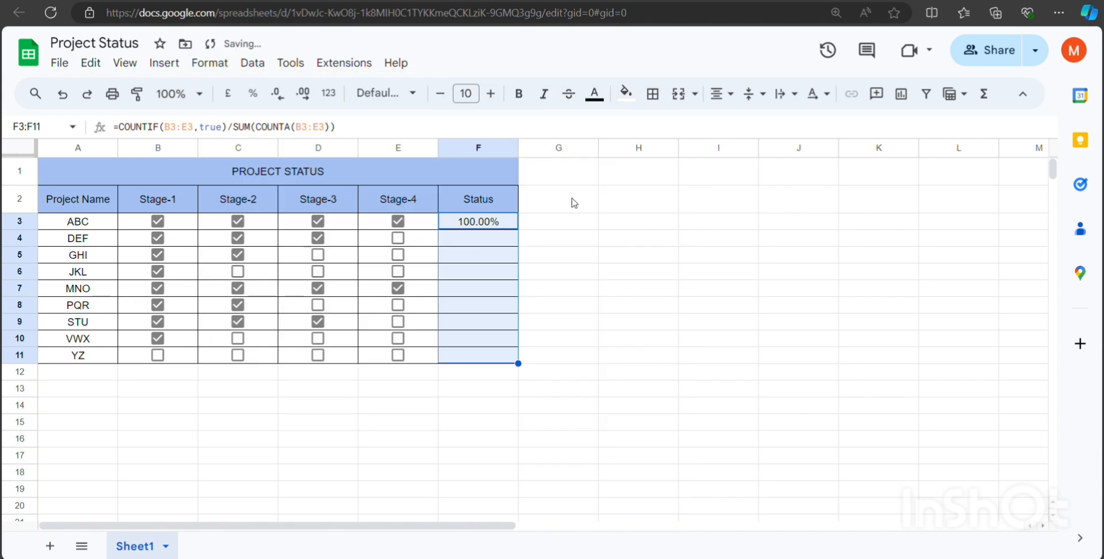
click(589, 297)
Fill the Status formula from F3 down to F11 for all the remaining projects
click(501, 225)
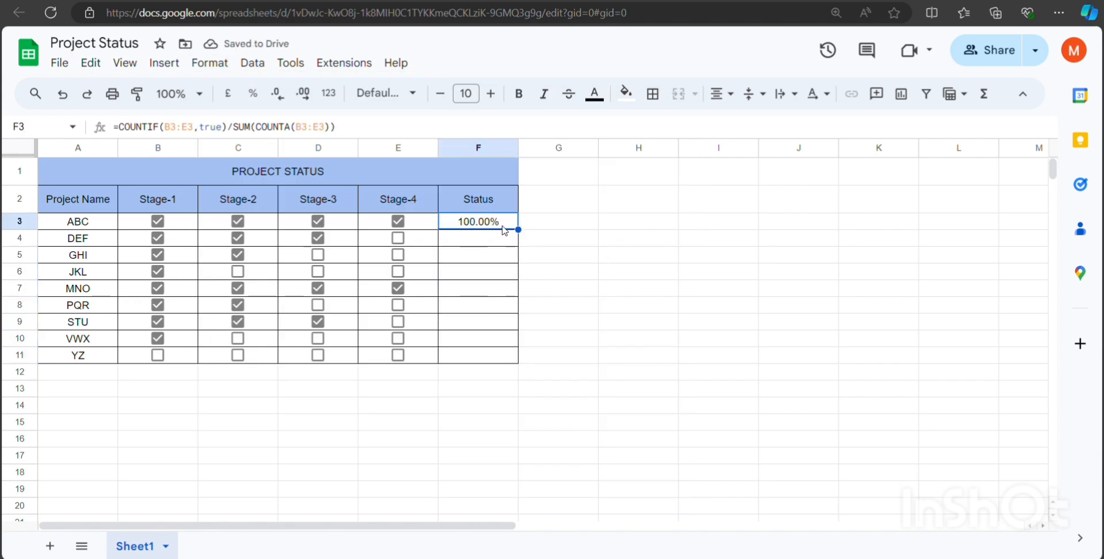
drag(518, 229, 516, 357)
click(547, 322)
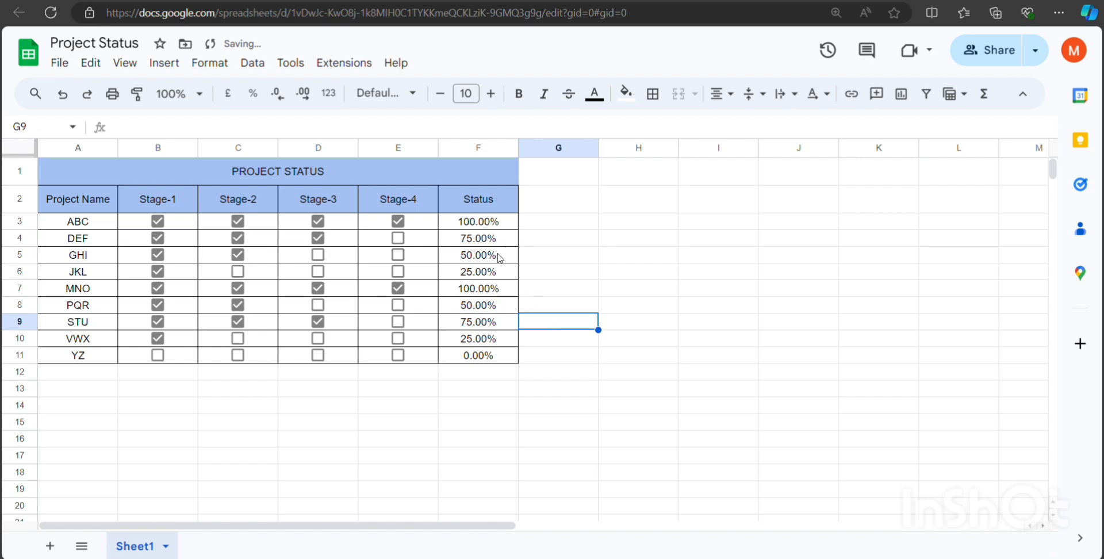
click(480, 225)
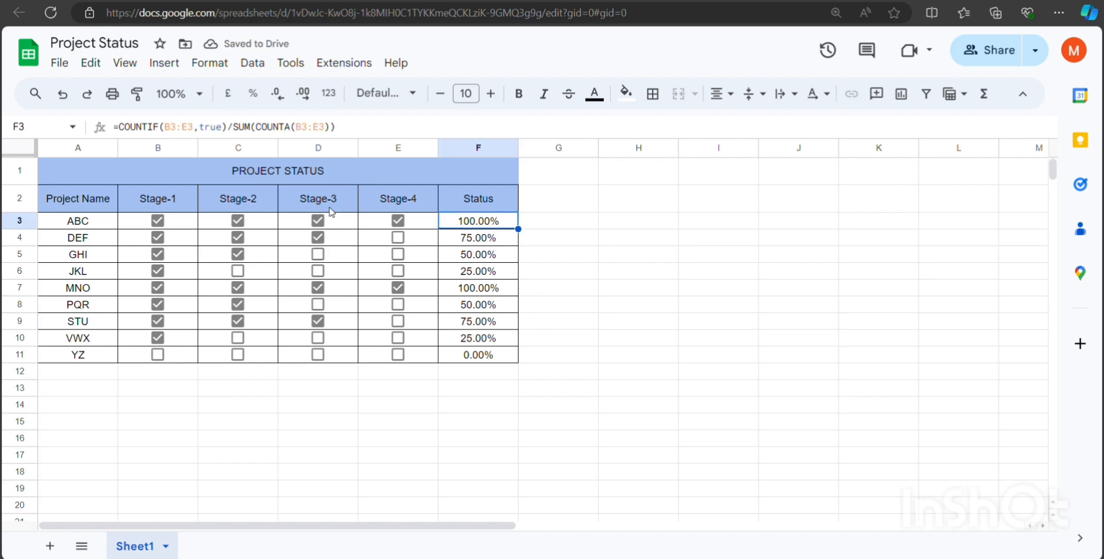
Make the column headings in A2:F2 bold
click(96, 208)
drag(96, 208, 453, 204)
key(ctrl+b)
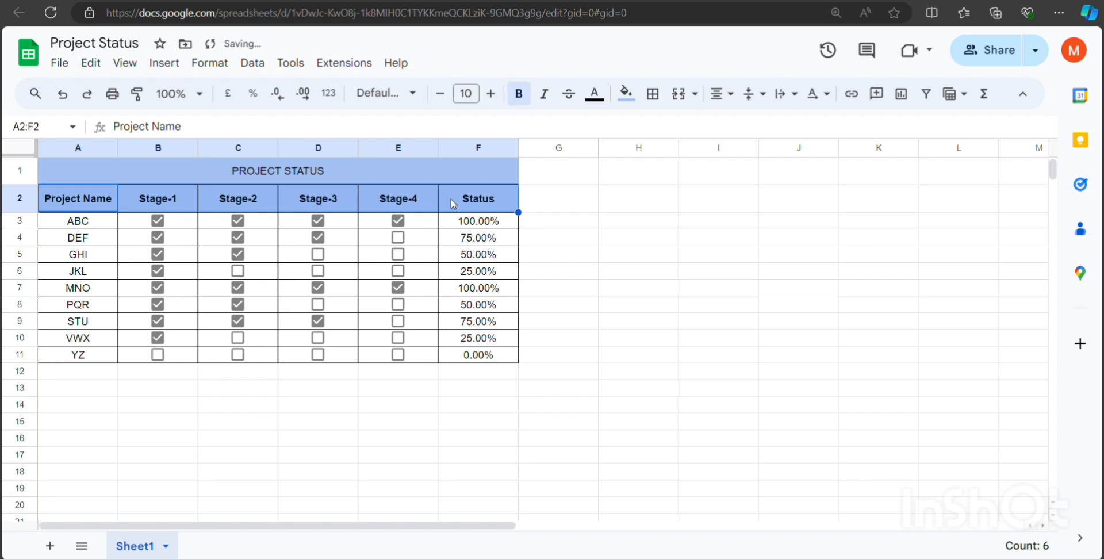
click(507, 306)
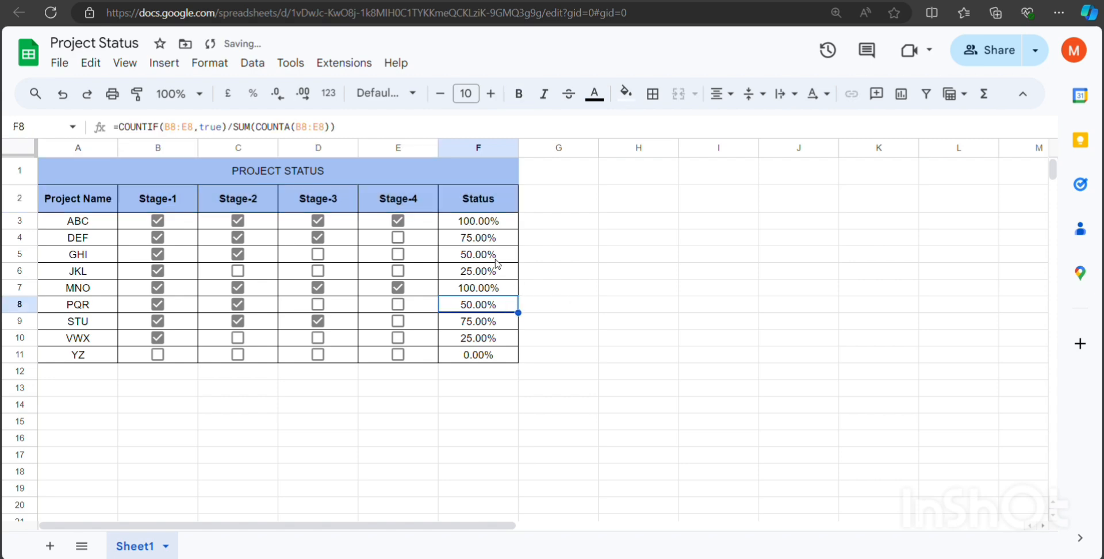
Start a conditional formatting rule and apply it to the project rows, range A3:F11
click(476, 222)
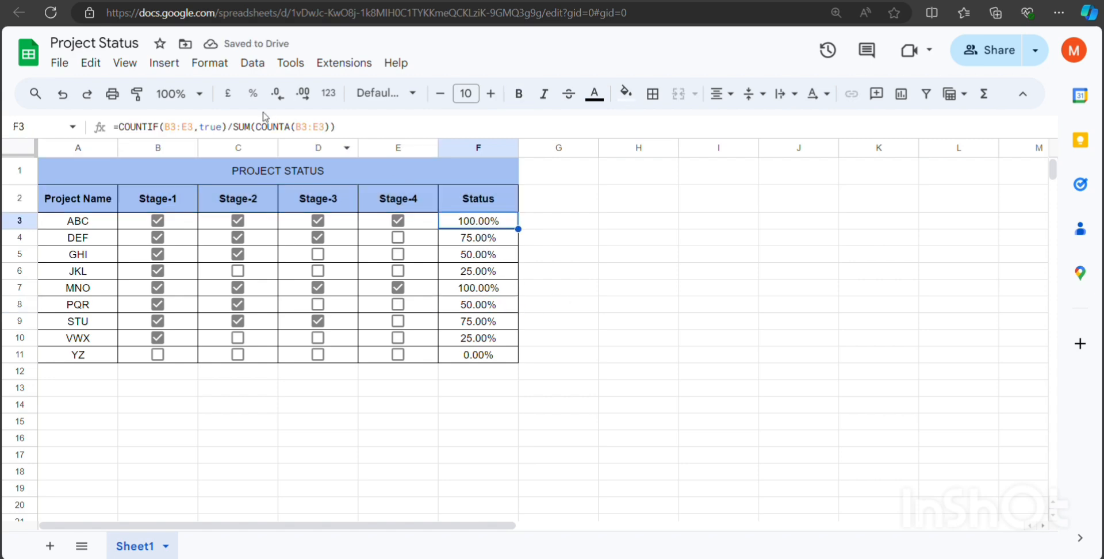
click(208, 63)
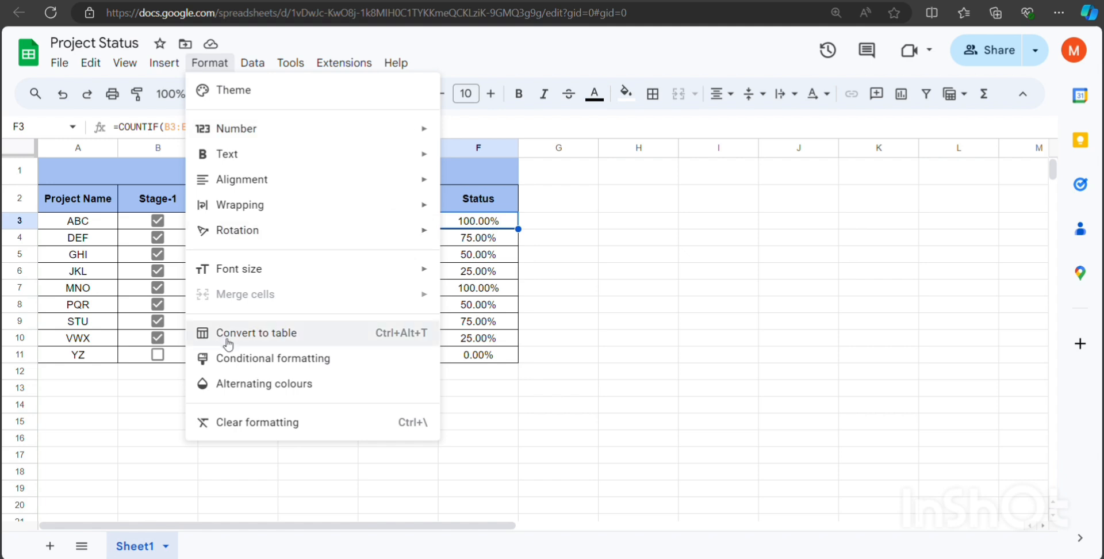
click(246, 359)
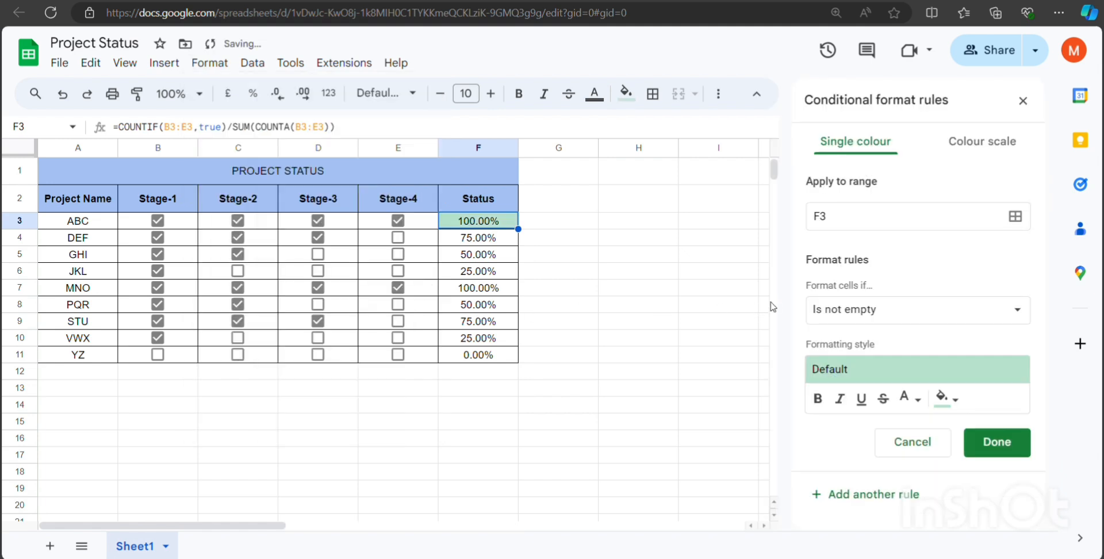
click(883, 216)
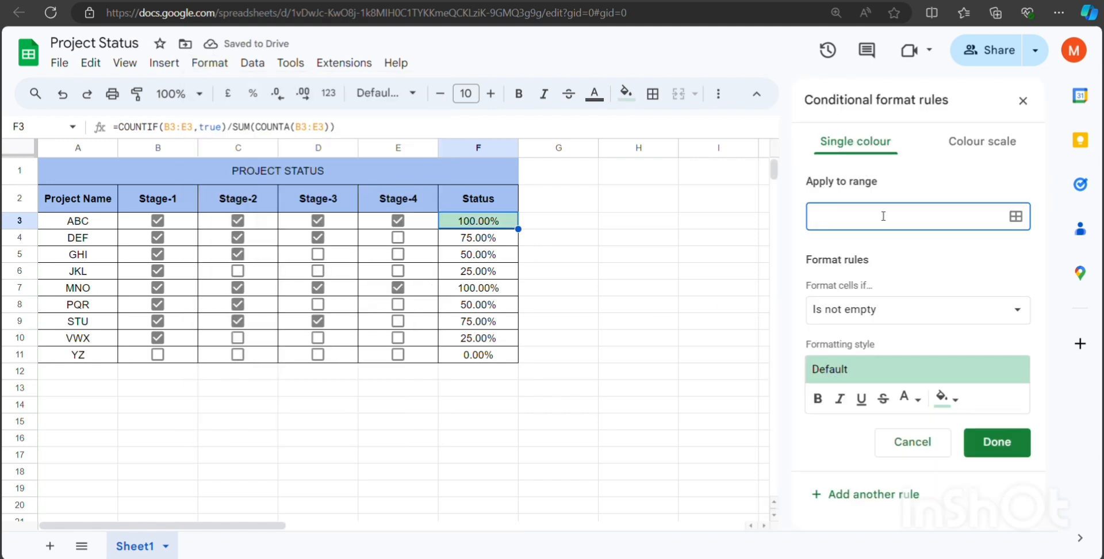
click(1015, 216)
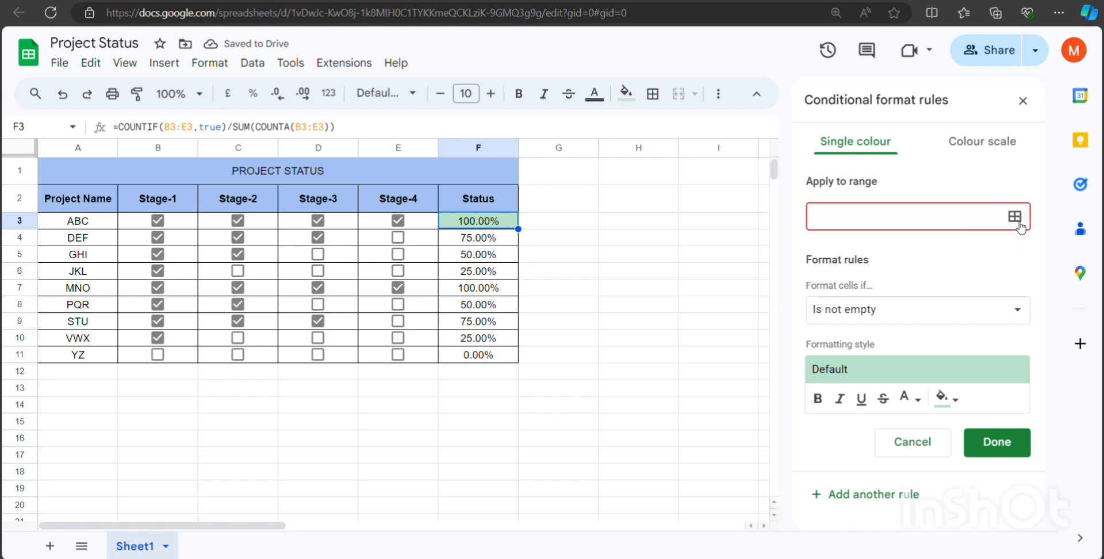
click(450, 270)
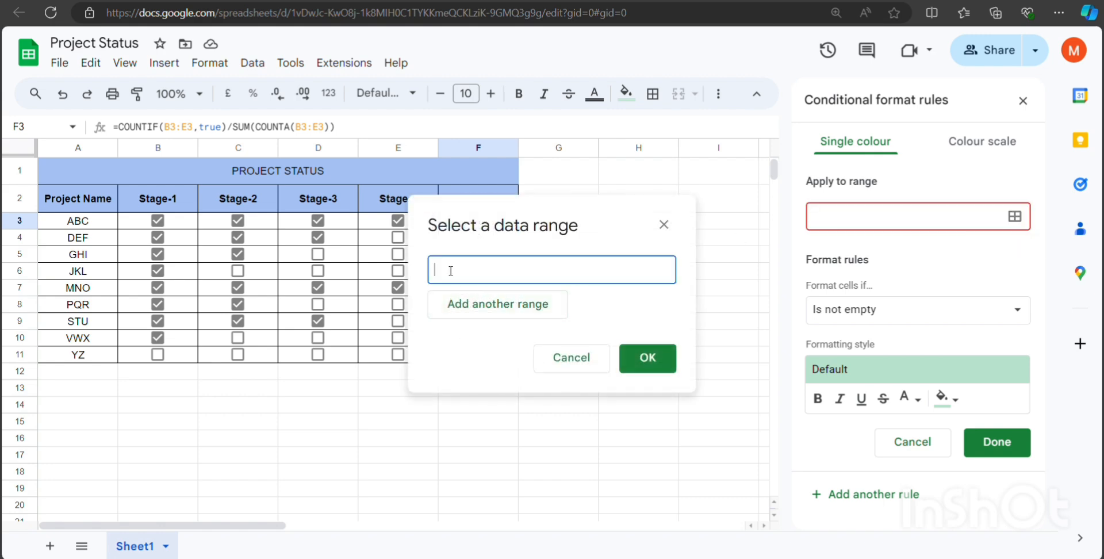
drag(75, 221, 161, 253)
drag(247, 280, 443, 367)
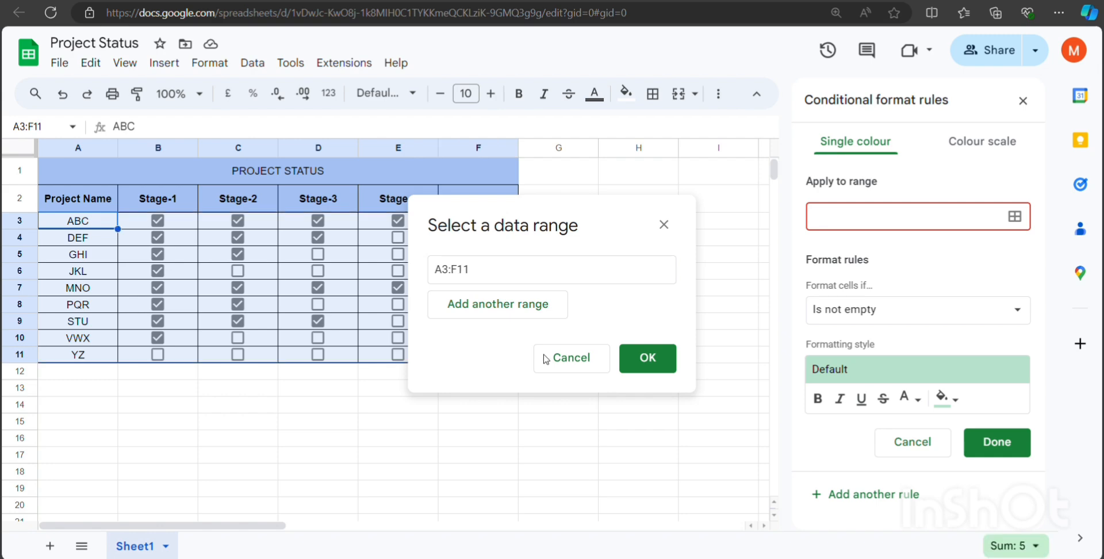
click(647, 358)
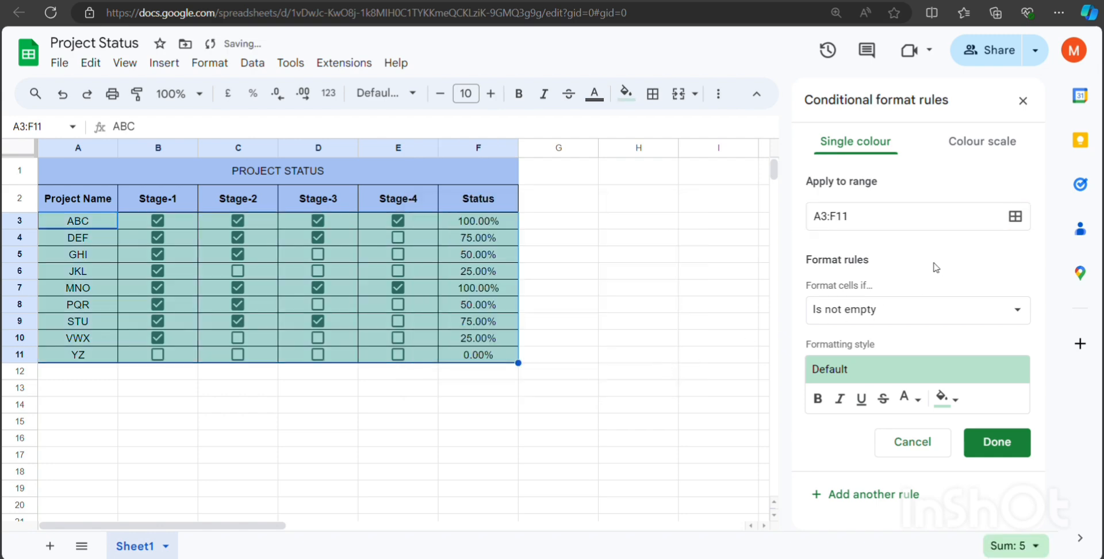
click(906, 314)
scroll(880, 402, down, 5)
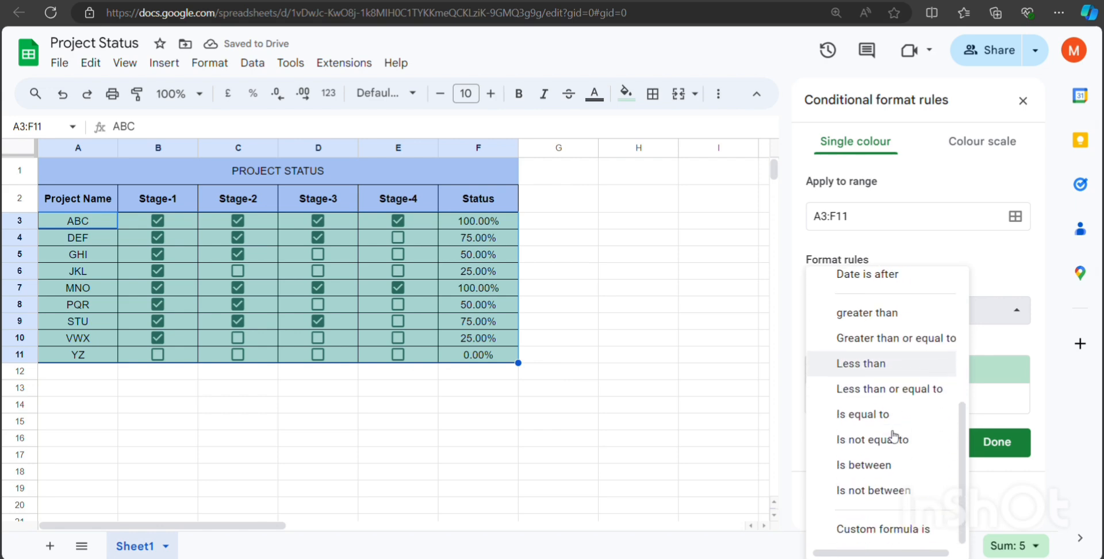
click(904, 526)
click(846, 343)
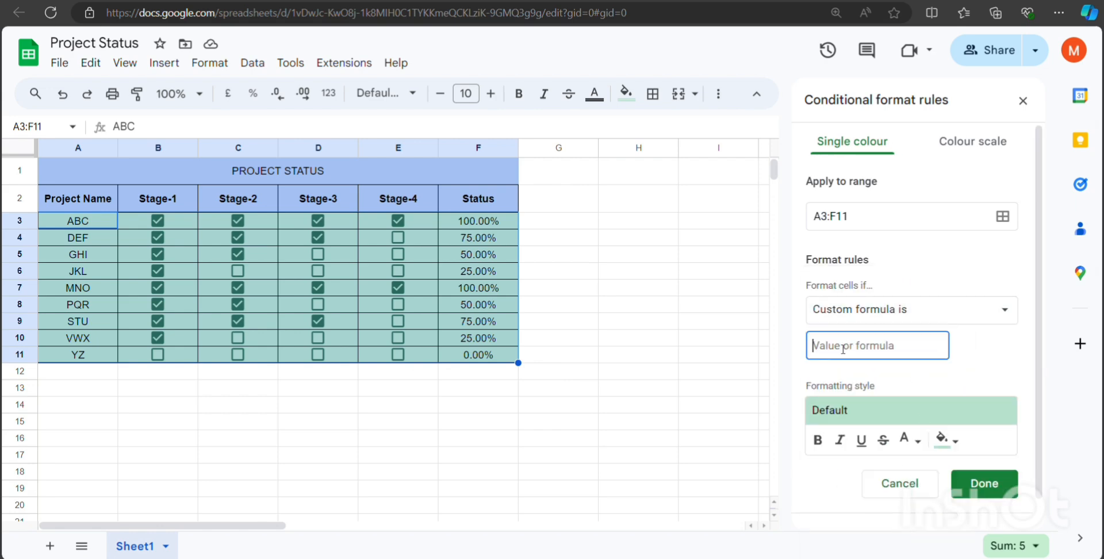
text(=)
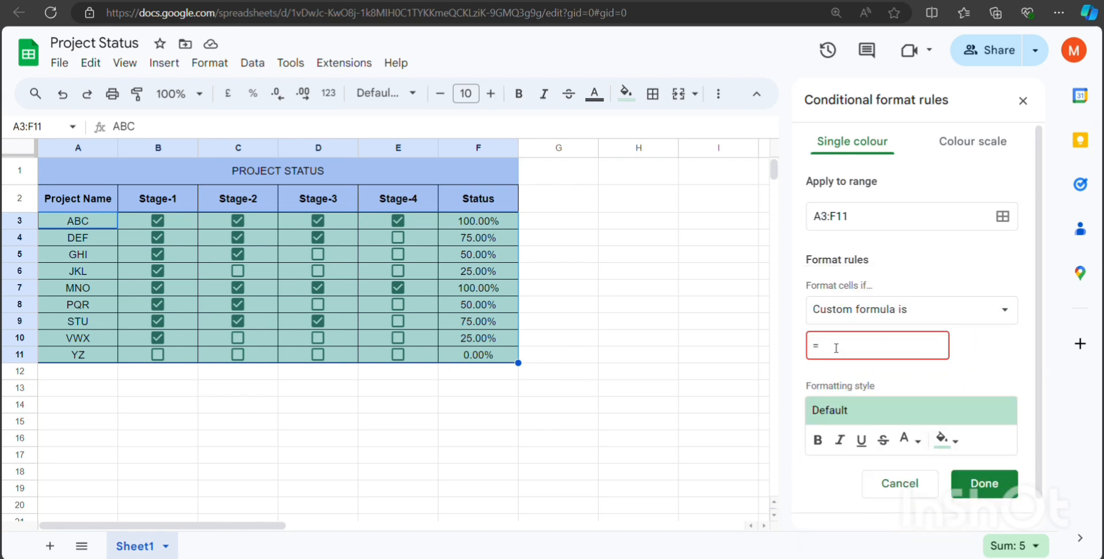
click(485, 223)
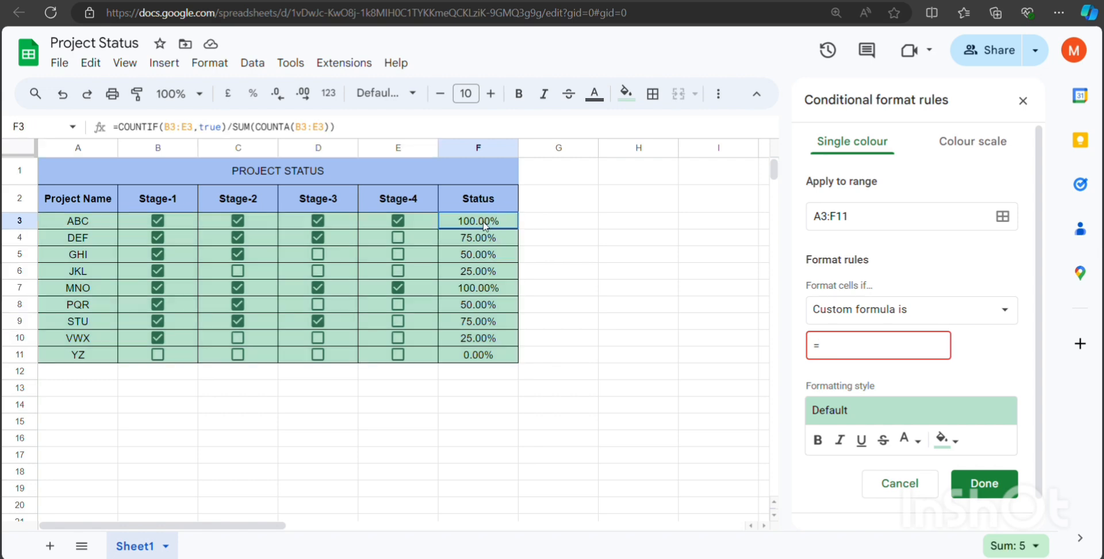
click(868, 346)
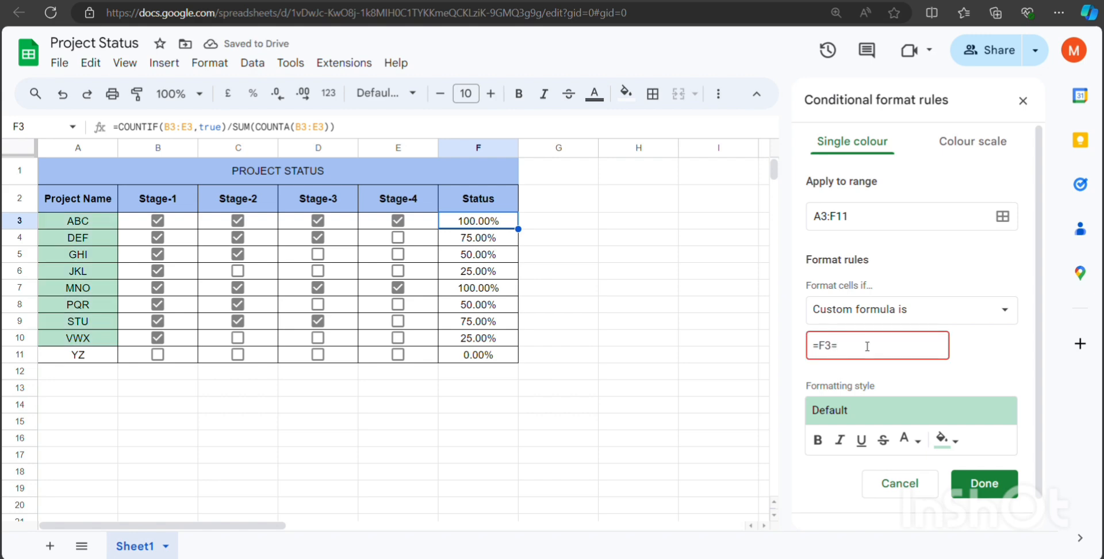
key(BackSpace)
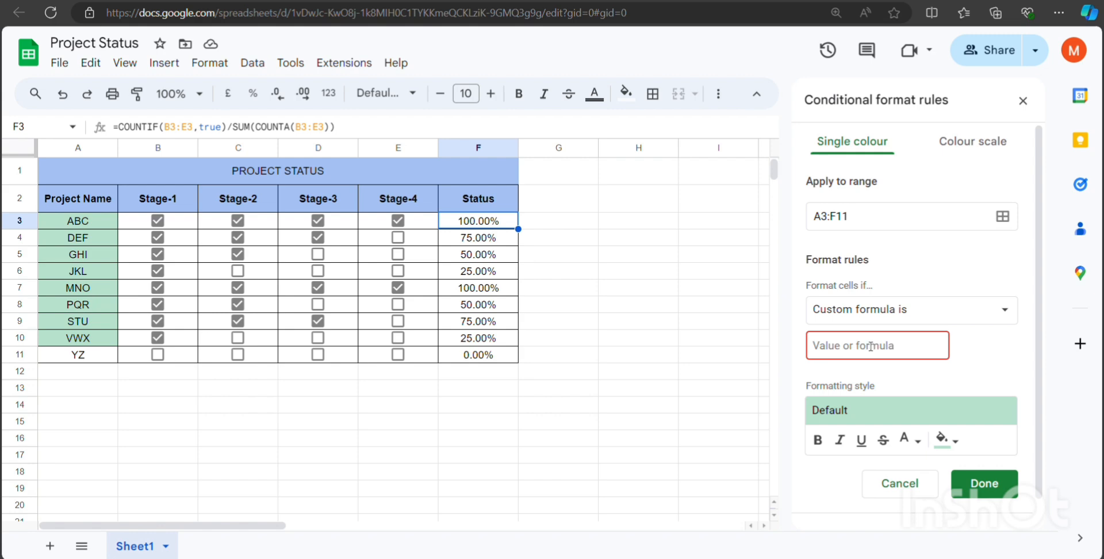
Switch the conditional formatting rule to a colour scale using the green-to-yellow-to-red preset
click(968, 144)
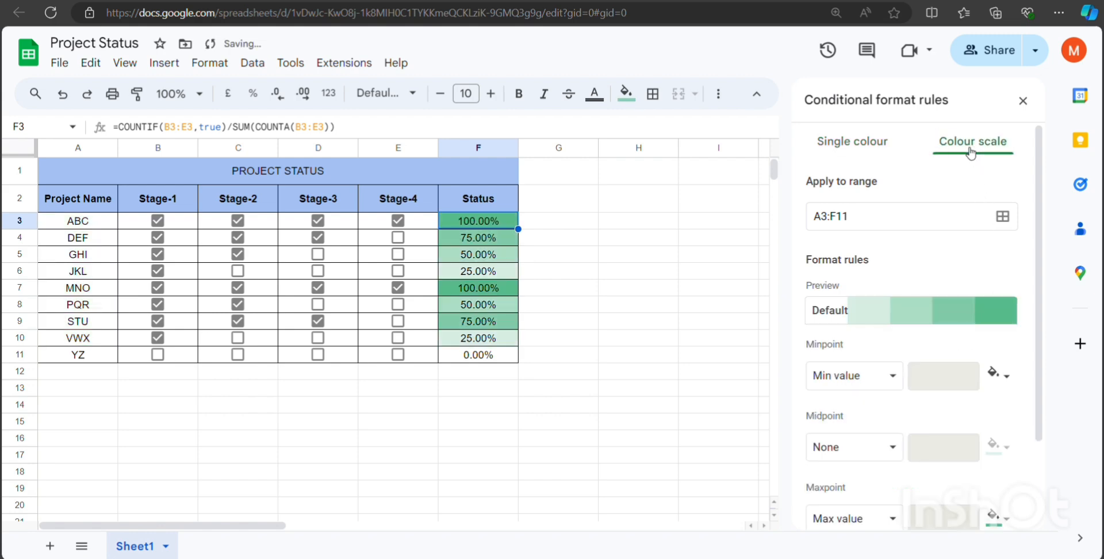
click(907, 316)
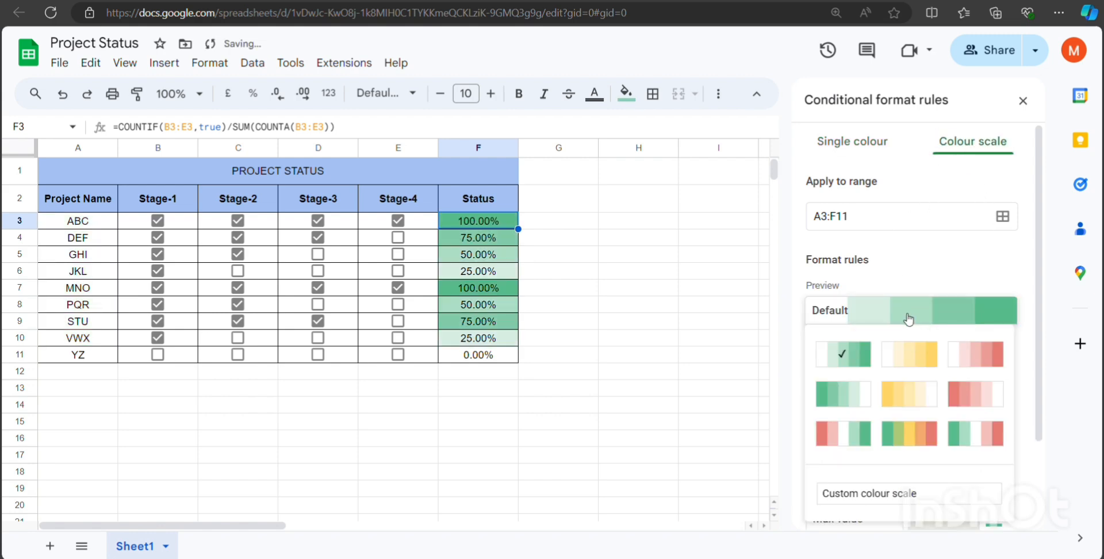
click(909, 436)
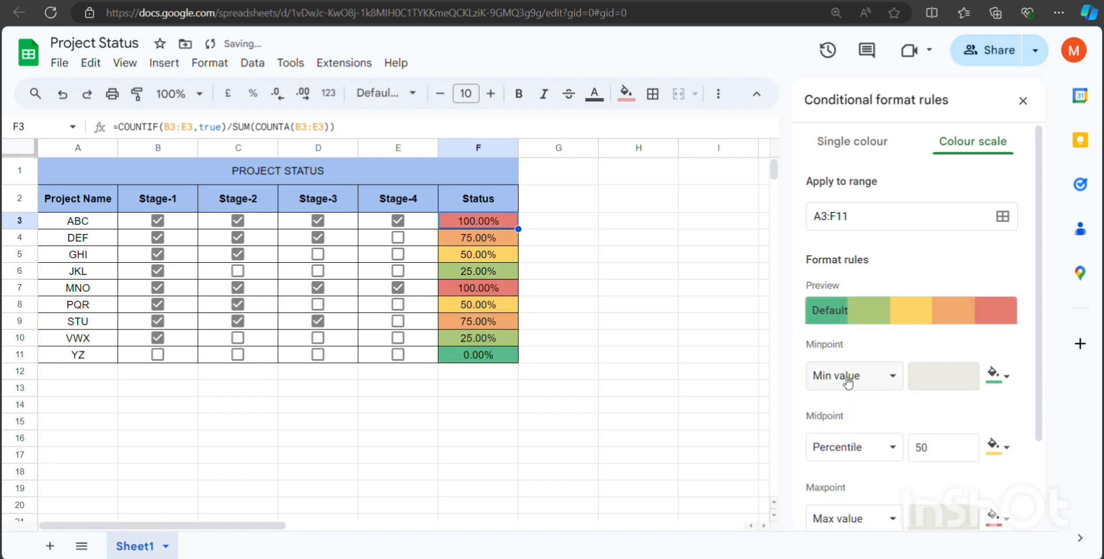
Set the colour scale's minpoint to the custom red and its maxpoint to the custom green, and finish the rule
click(996, 373)
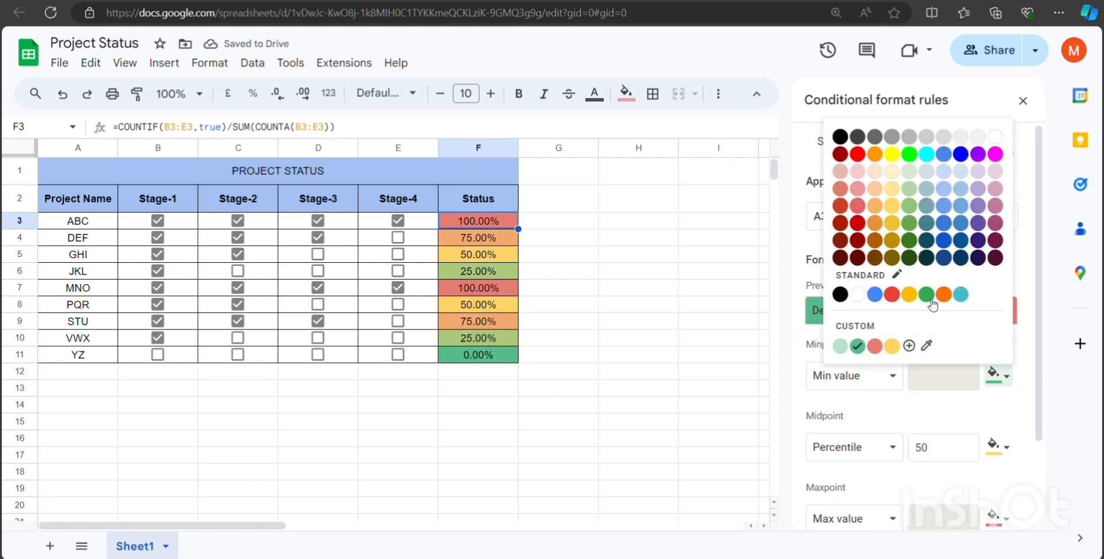
click(874, 345)
scroll(964, 405, down, 2)
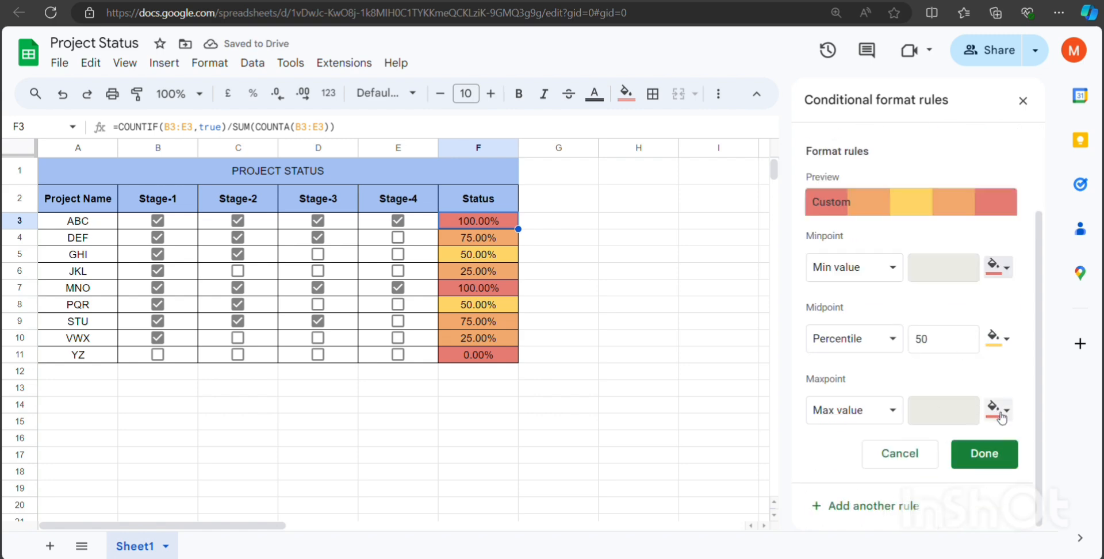
click(995, 409)
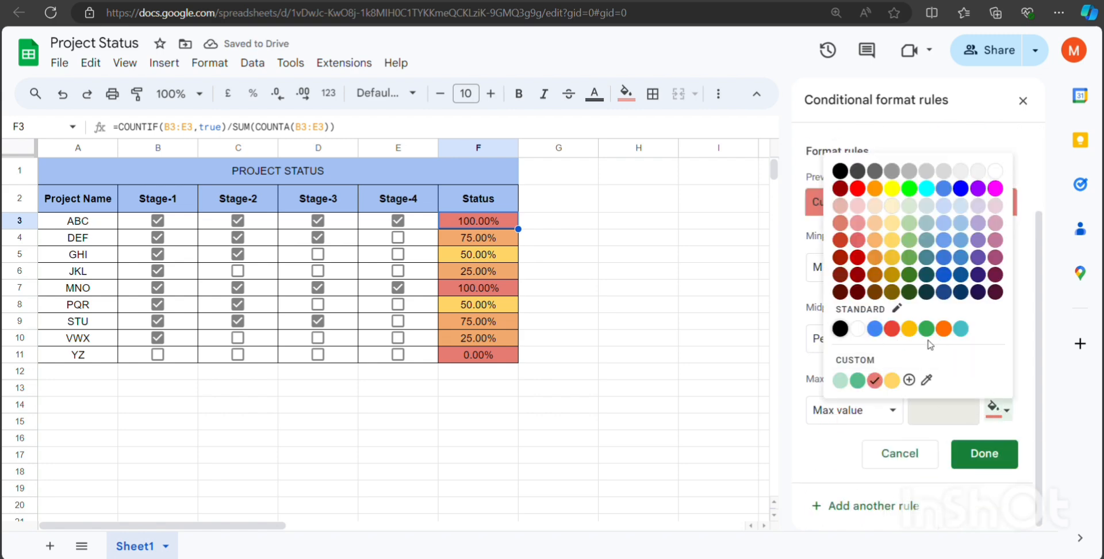
click(858, 381)
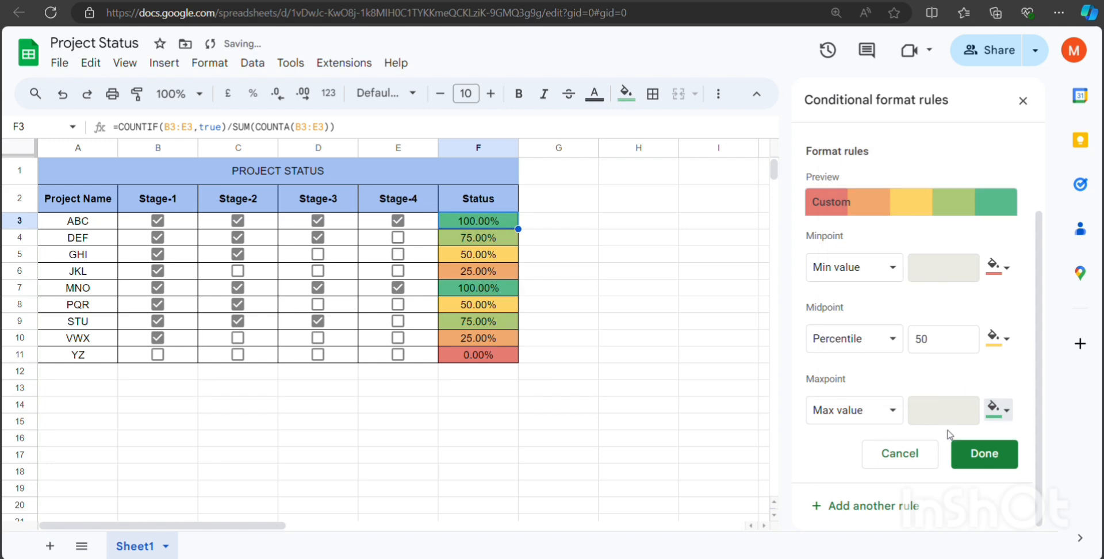
click(970, 457)
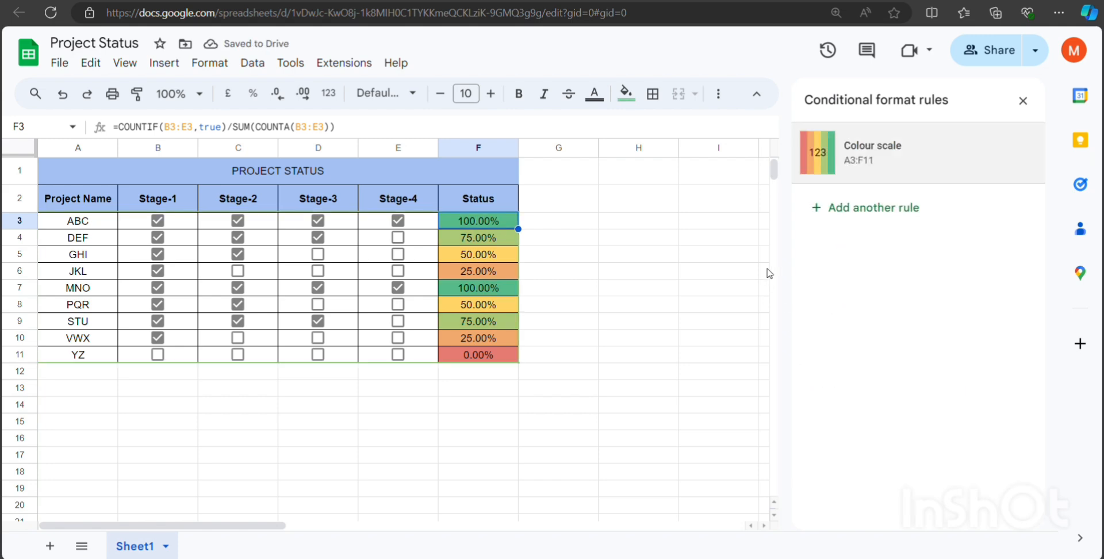
click(644, 254)
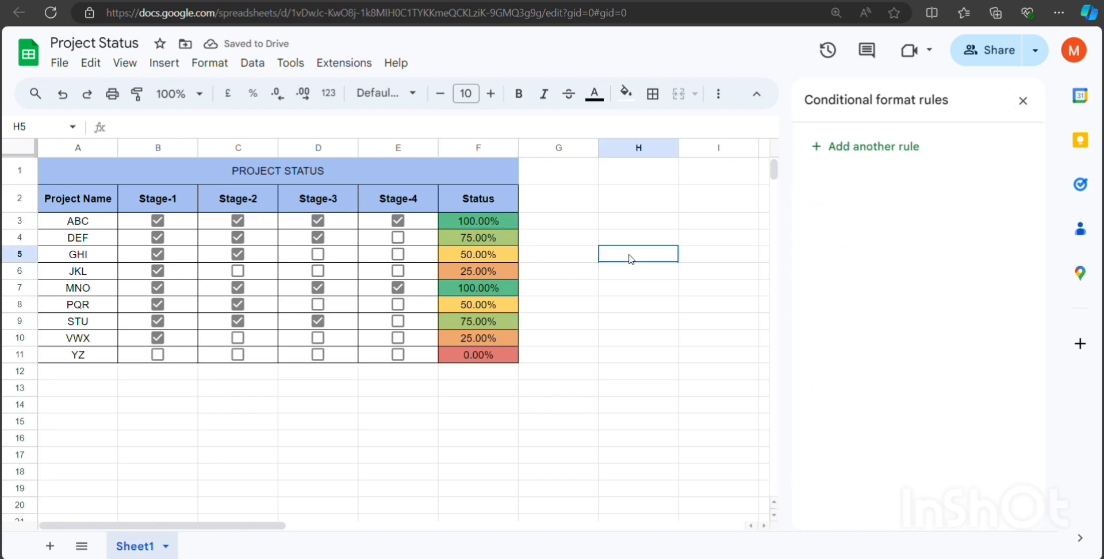
Tick Stage-2 for project JKL, and untick Stage-2 for GHI and Stage-3 for DEF, keeping Stage-2 ticked for DEF
click(239, 271)
click(239, 254)
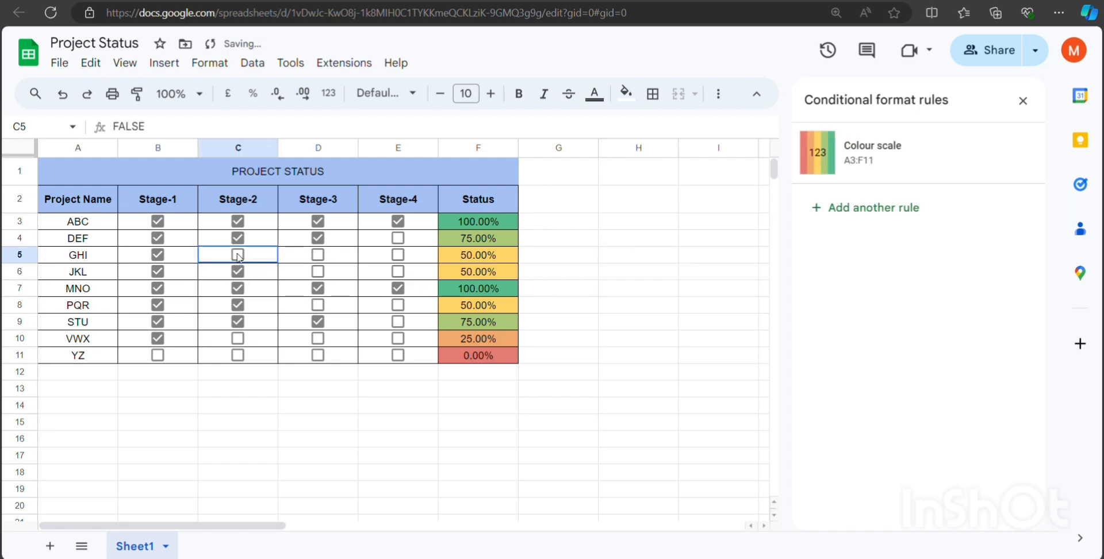
click(241, 239)
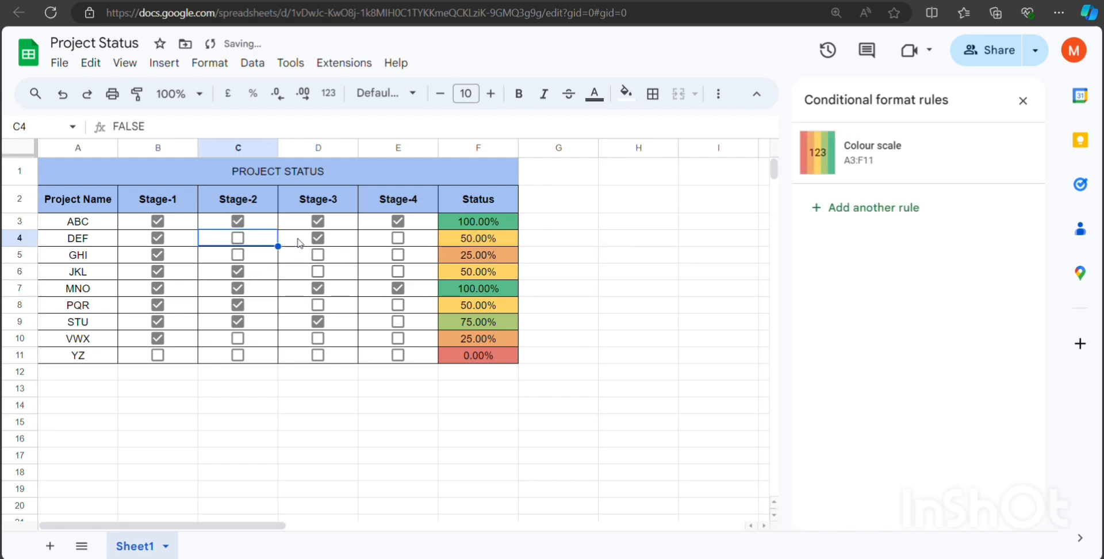
click(318, 238)
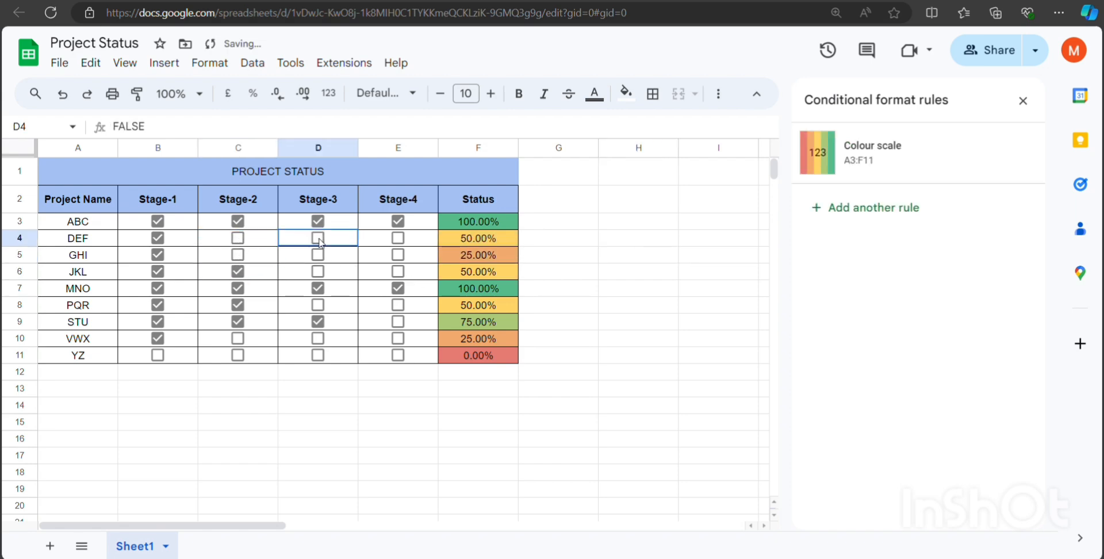
click(238, 238)
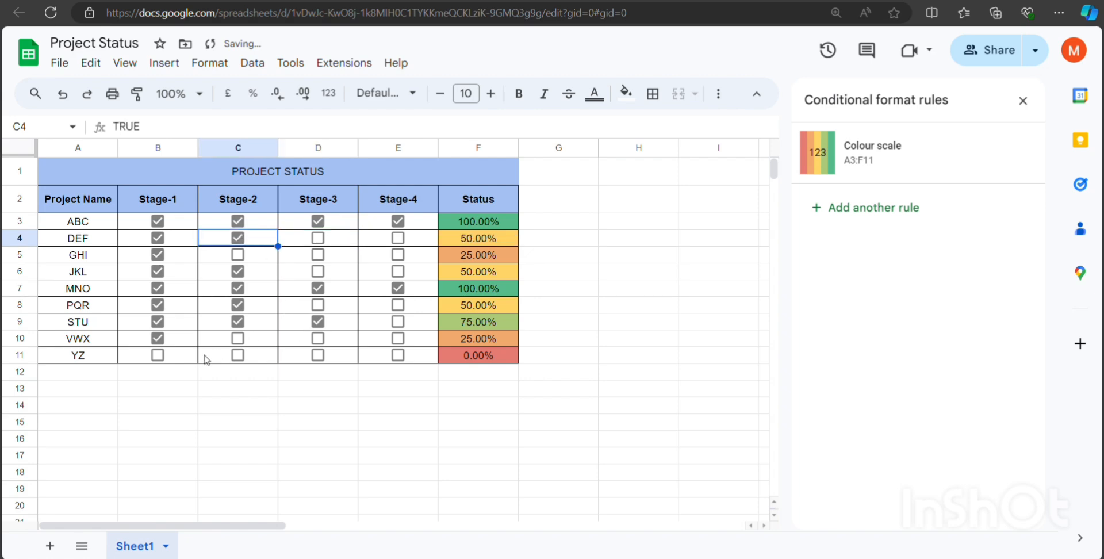
Tick Stage-1, Stage-2 and Stage-3 for project YZ, and briefly tick and untick its Stage-4 box
click(157, 355)
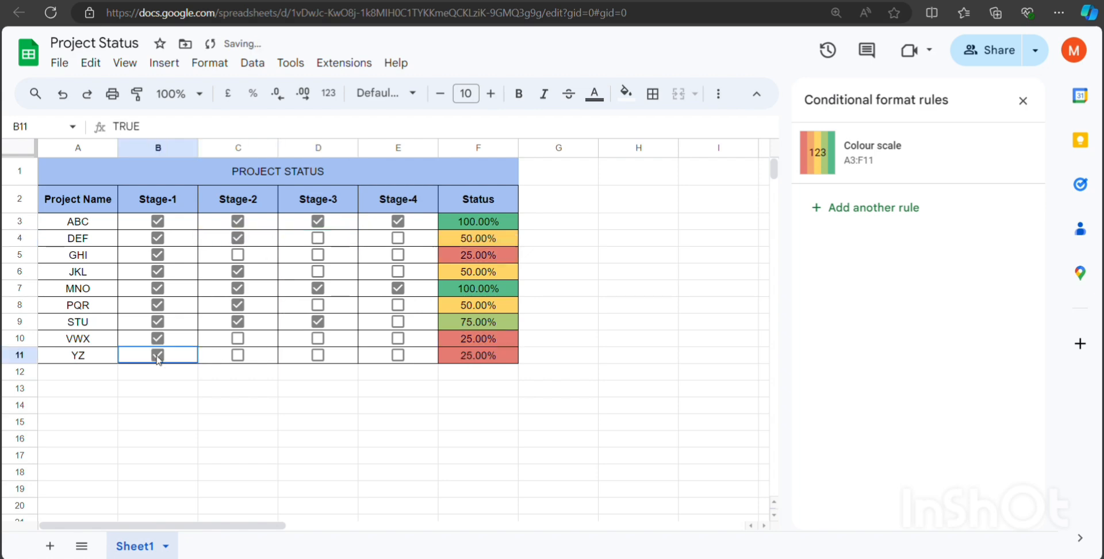
click(237, 355)
click(319, 356)
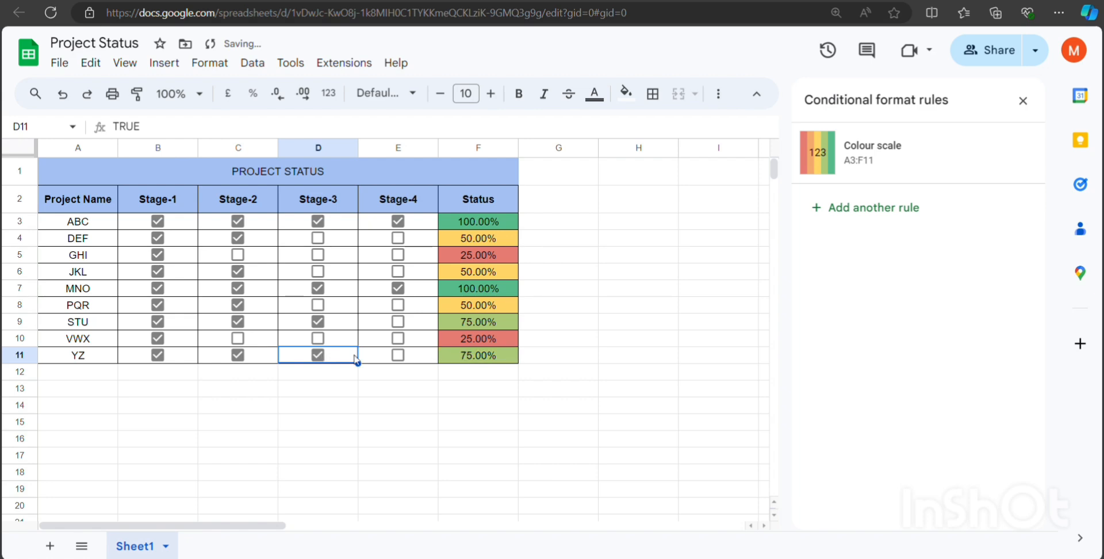
click(397, 355)
click(399, 360)
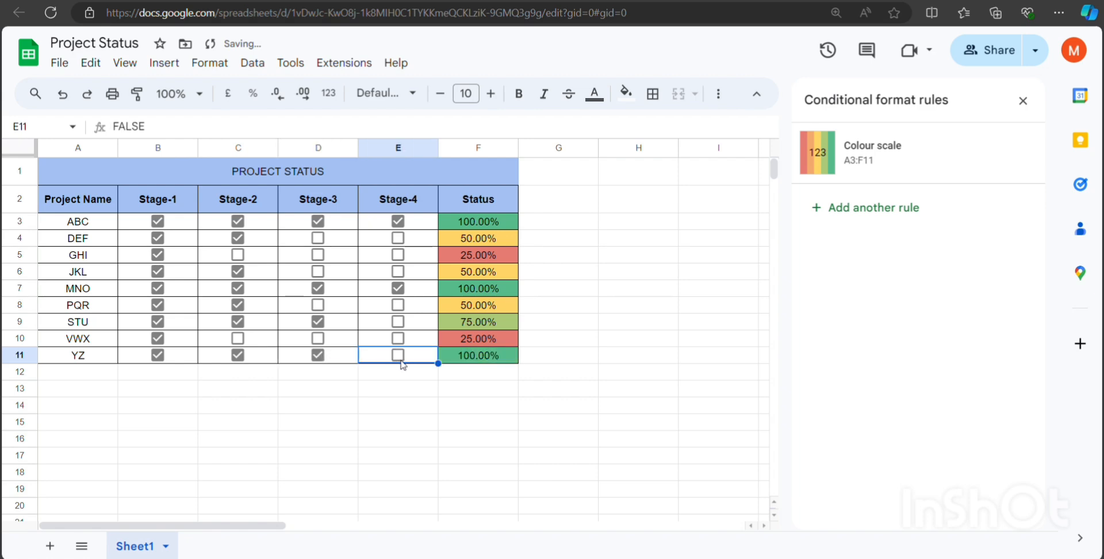
Untick Stage-1 for project GHI and Stage-2 for project JKL
click(158, 255)
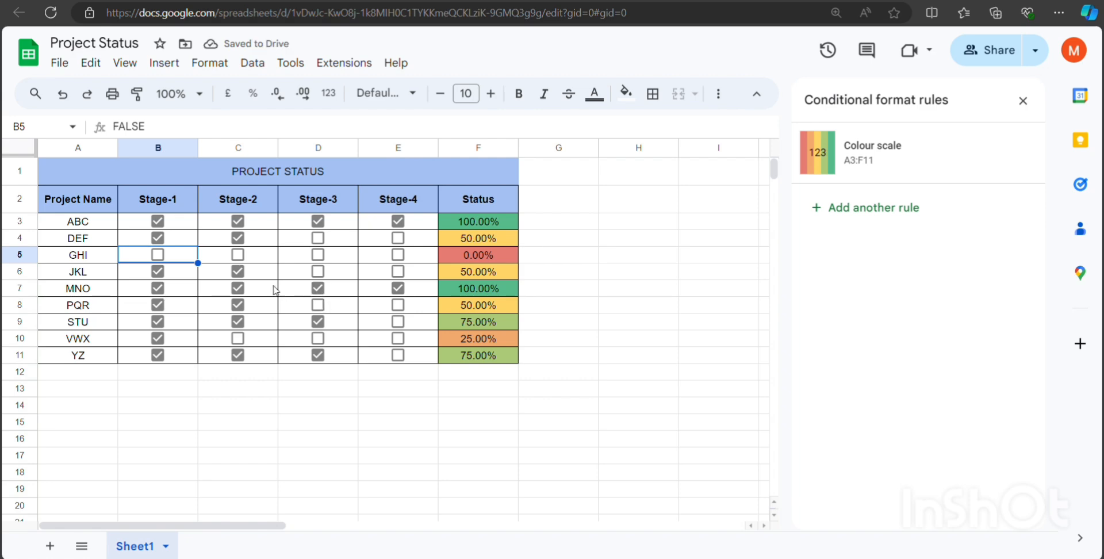
click(240, 272)
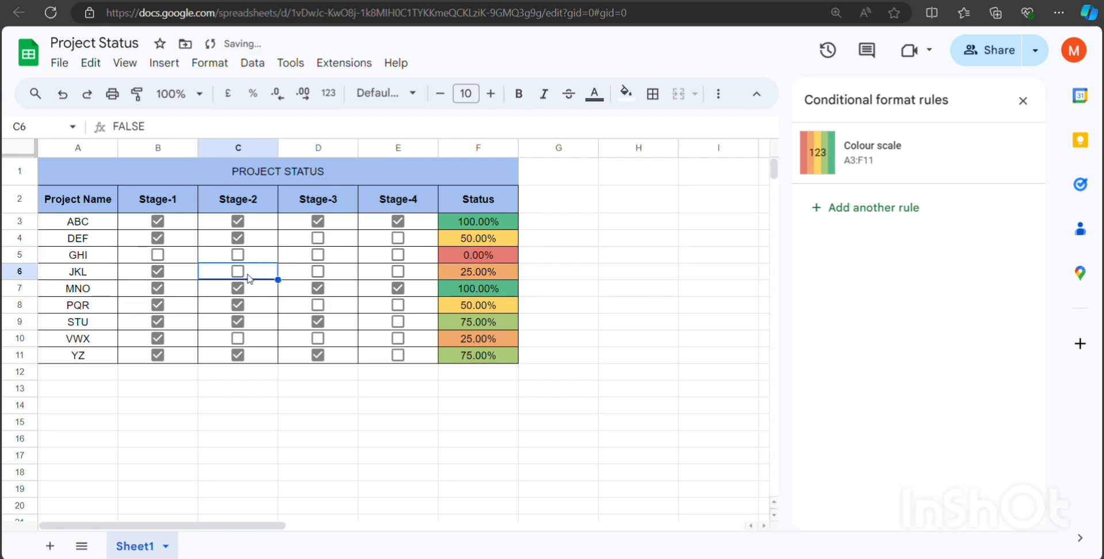
click(357, 409)
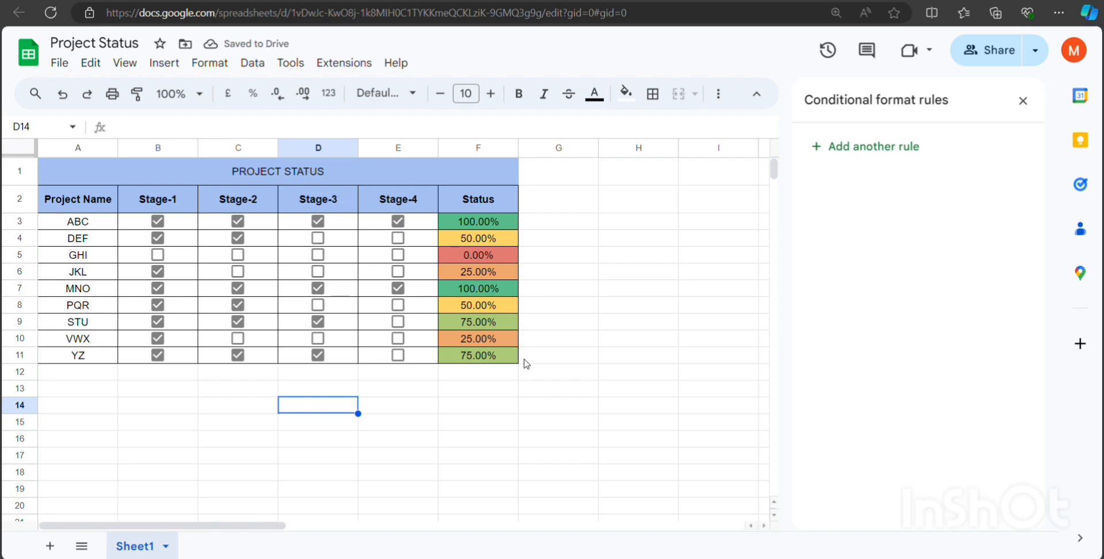
Examine the finished project status table and highlight the whole Status formula in cell F3 for review
scroll(329, 220, up, 4)
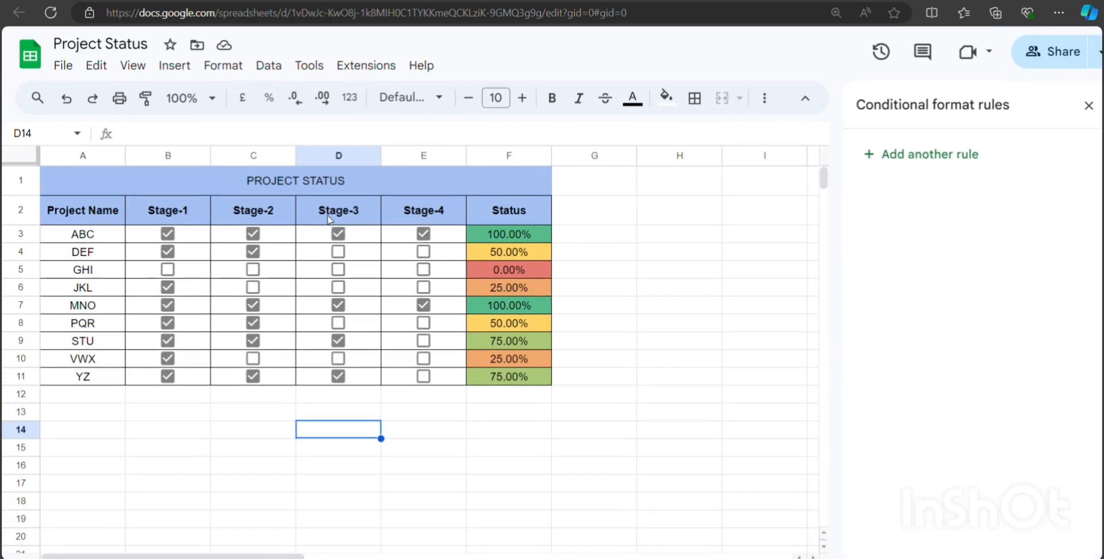
scroll(330, 220, down, 4)
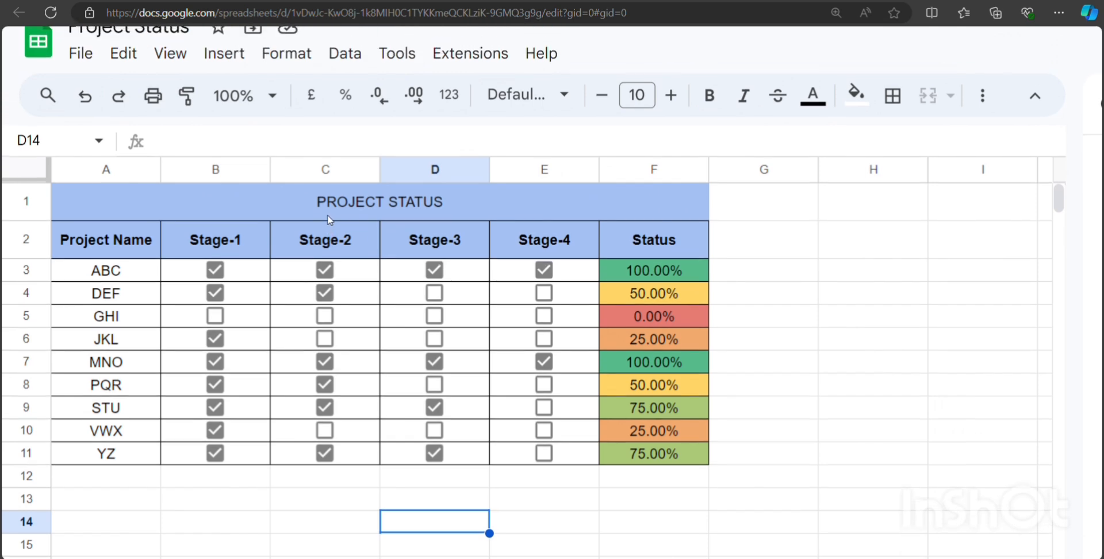
click(412, 220)
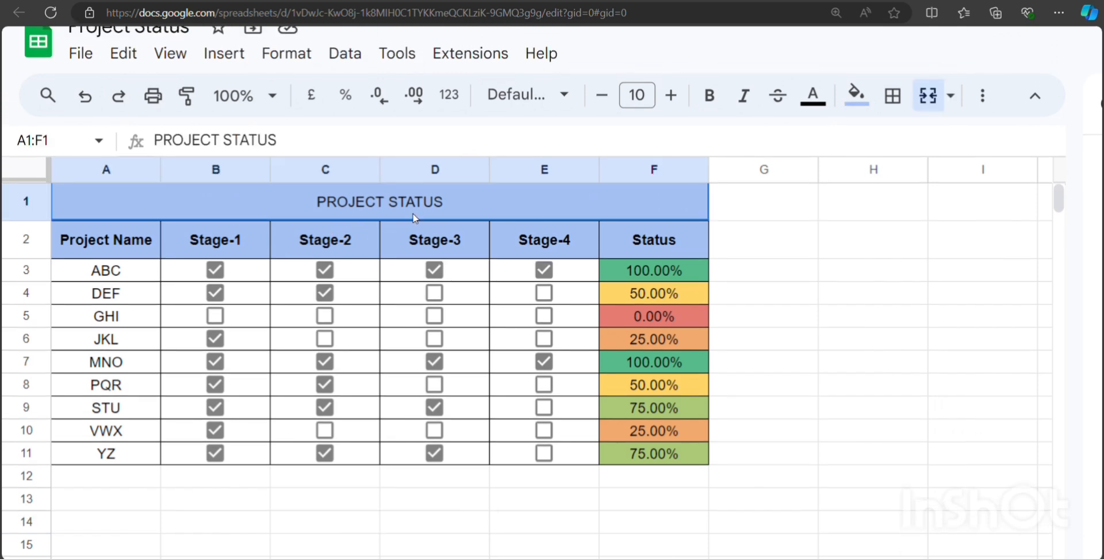
click(641, 275)
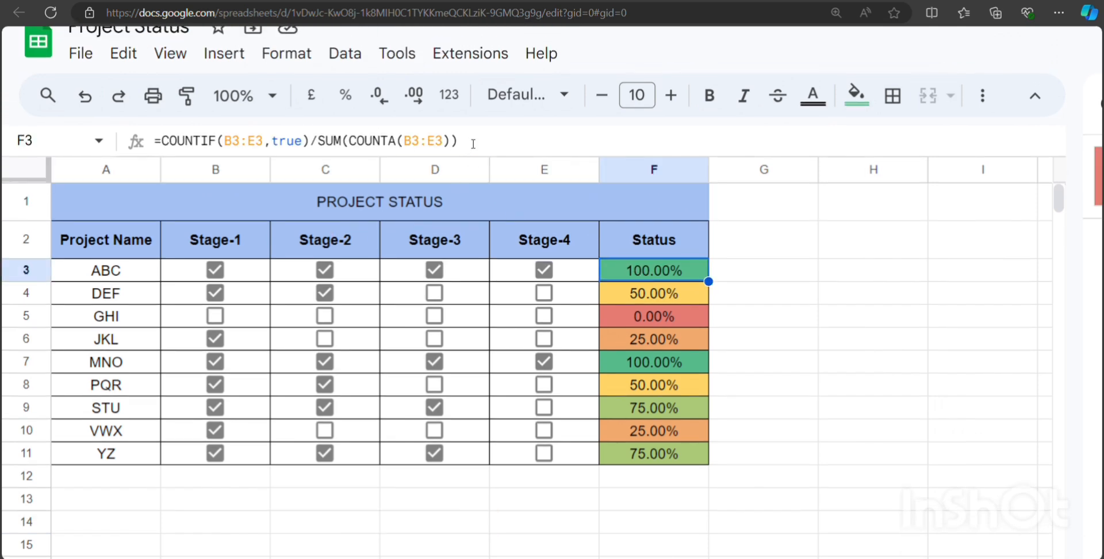
drag(483, 142, 164, 138)
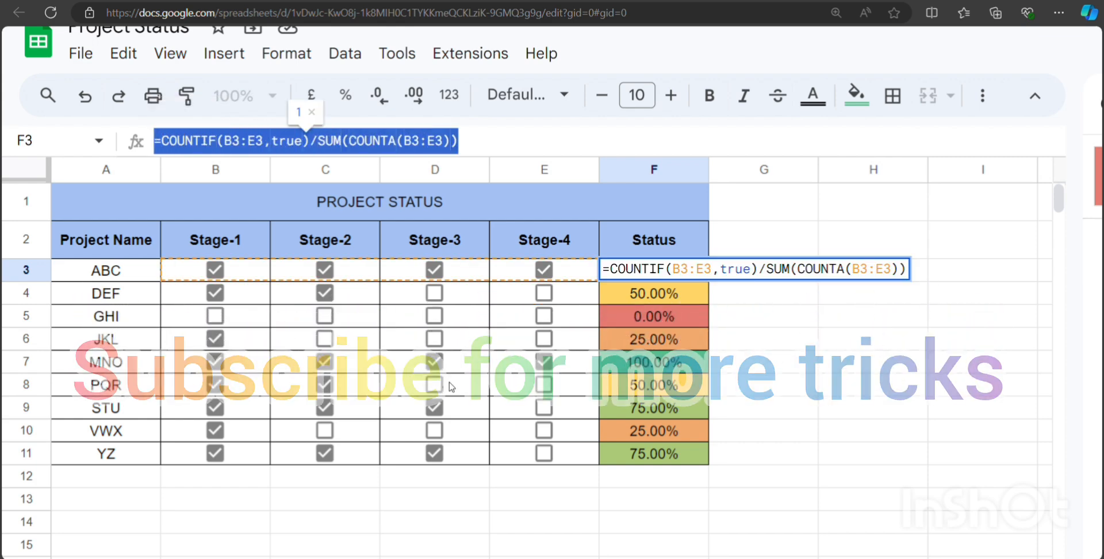